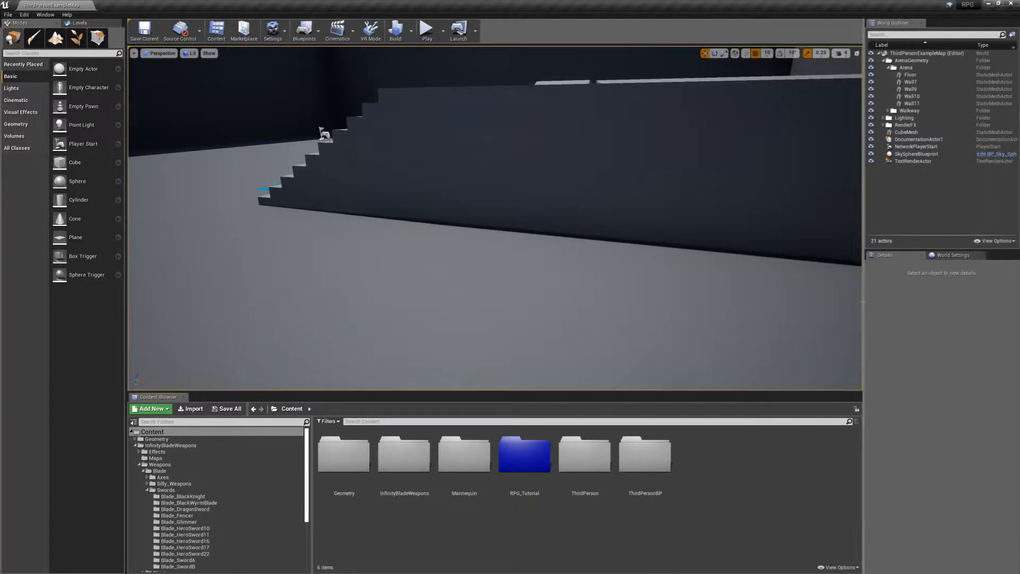
Play-test the level by running the character around the arena, and end the play session
{"action": "left_click", "coordinate": [427, 29]}
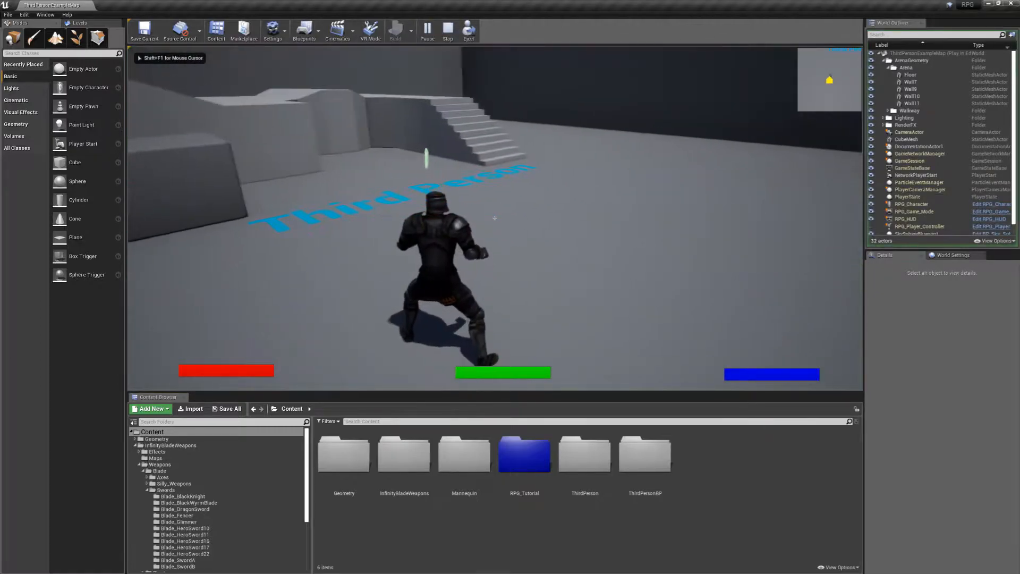
{"action": "key", "text": "w"}
{"action": "key", "text": "d"}
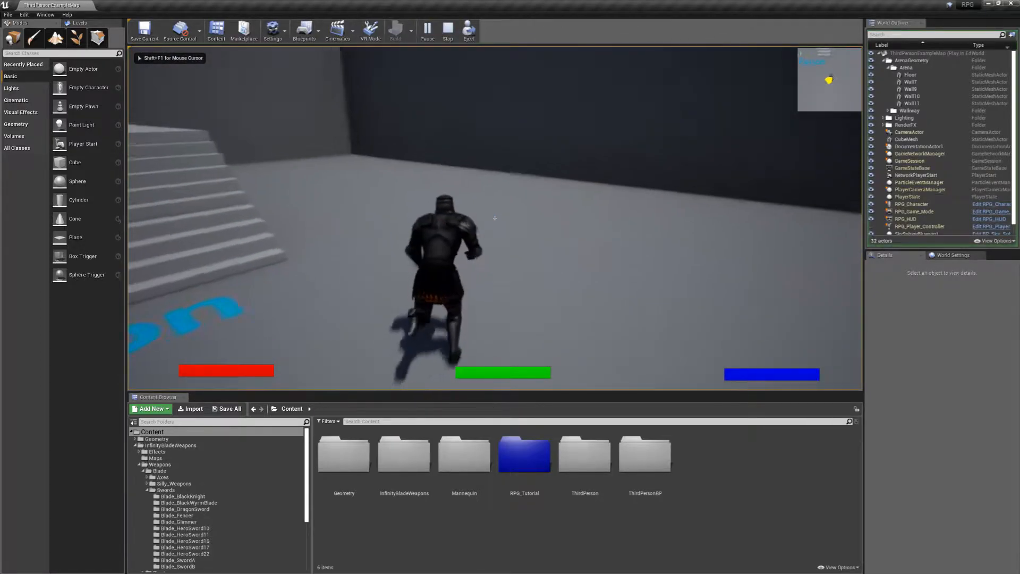
{"action": "key", "text": "w"}
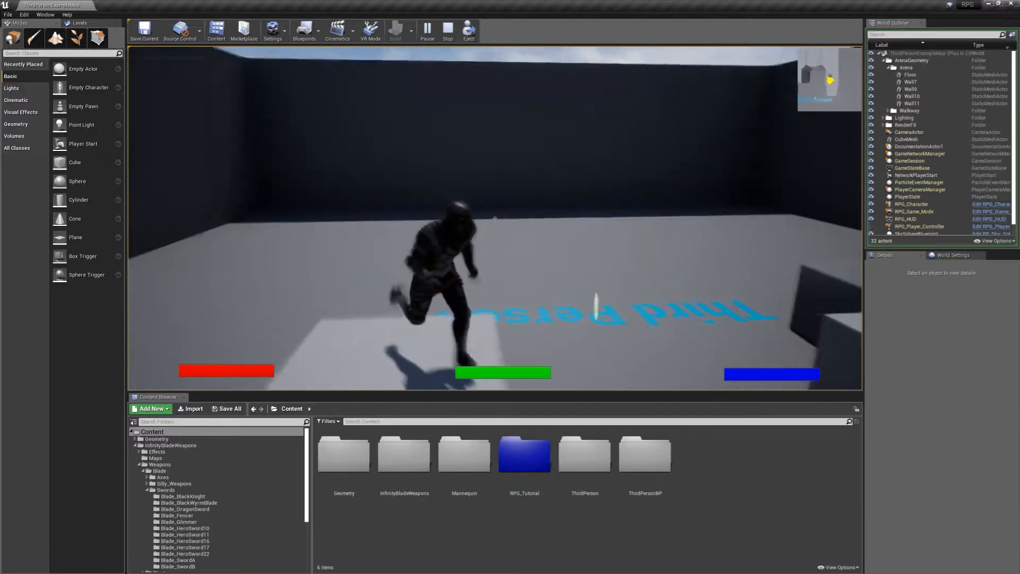
{"action": "key", "text": "w"}
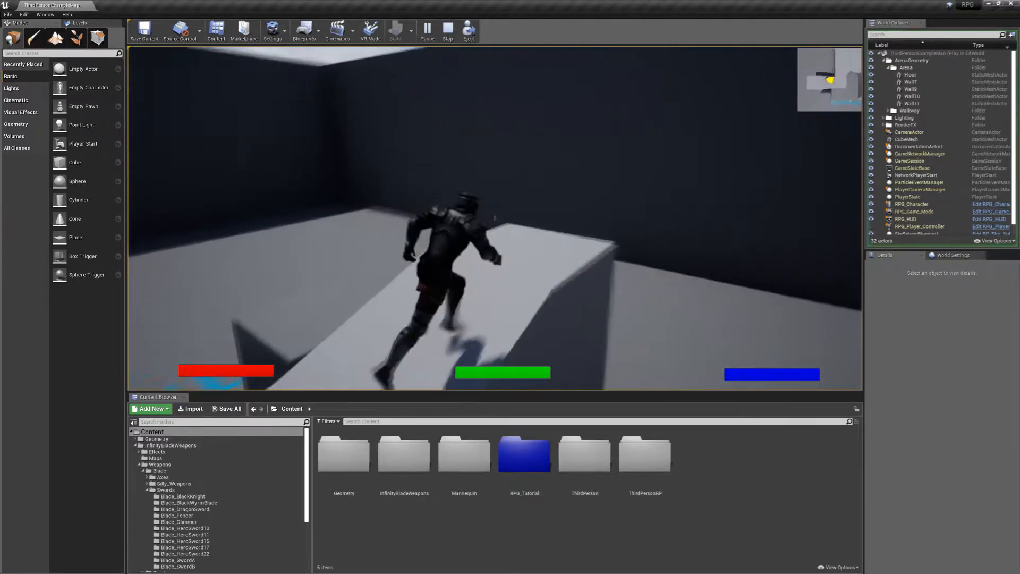
{"action": "key", "text": "w"}
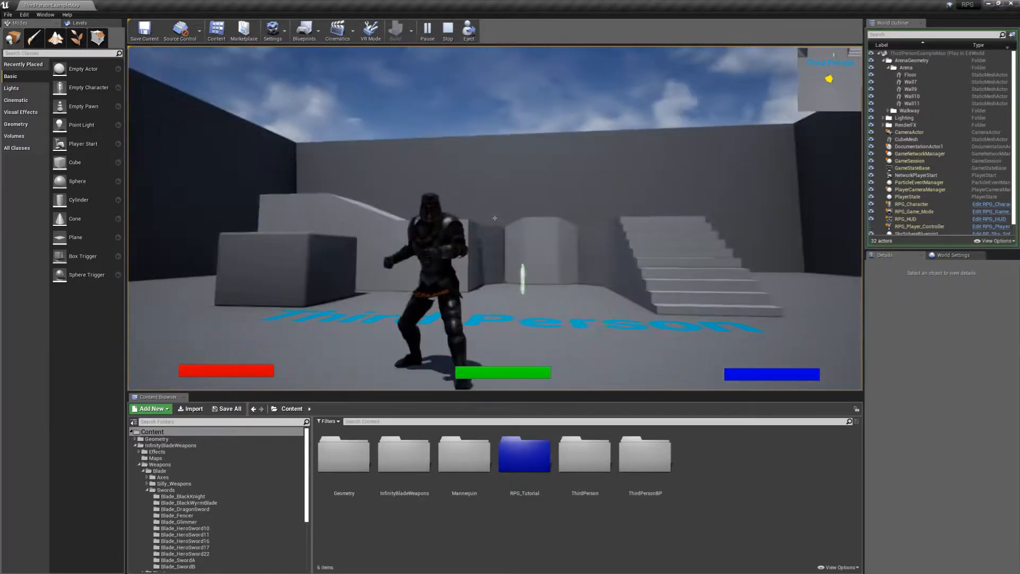
{"action": "key", "text": "Escape"}
Switch to the Epic Games Launcher, search the Marketplace for Infinity Blade Weapons, and open the Infinity Blade: Weapons page
{"action": "key", "text": "alt+Tab"}
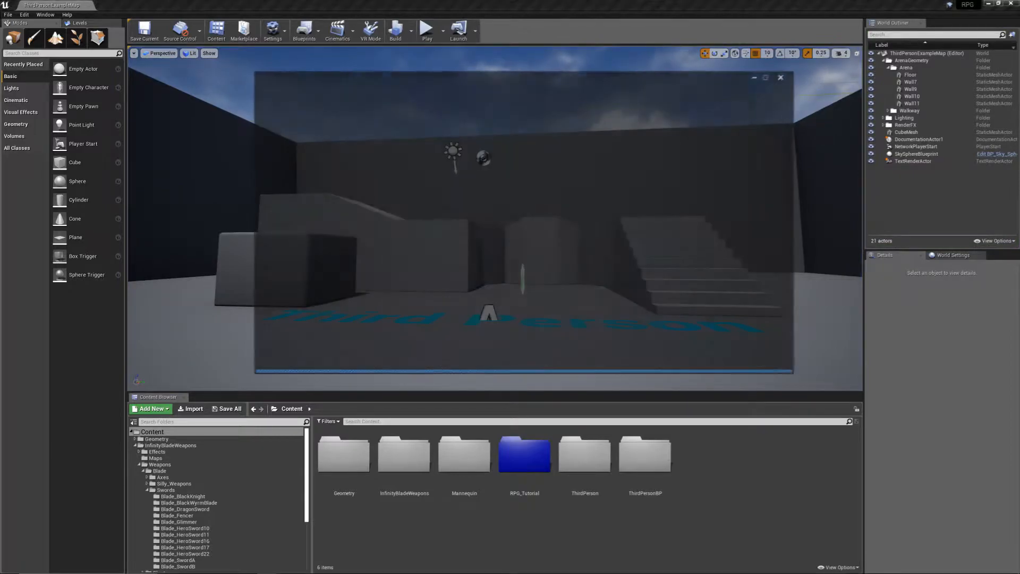
{"action": "left_click", "coordinate": [468, 94]}
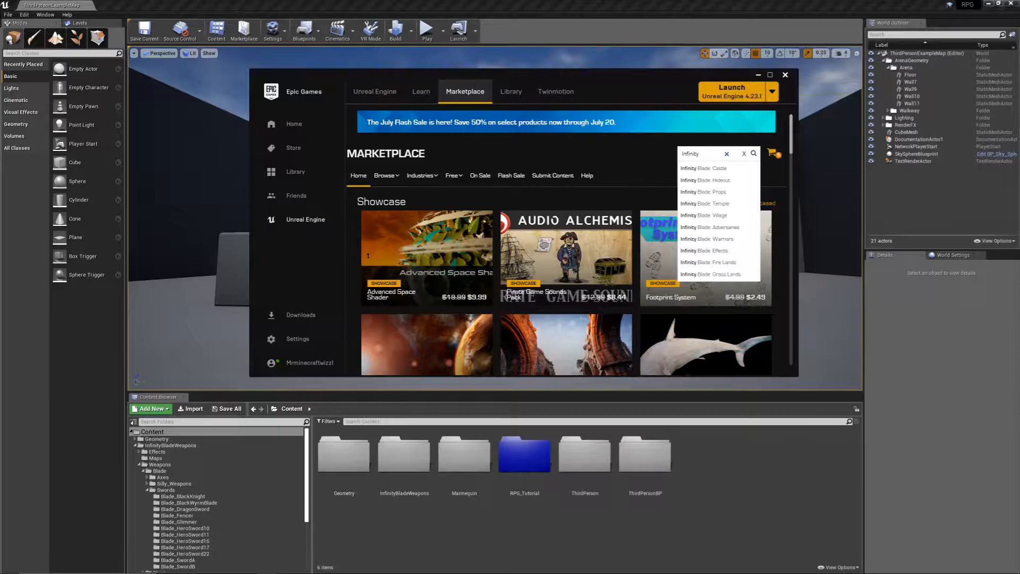
{"action": "type", "text": "BladeWea"}
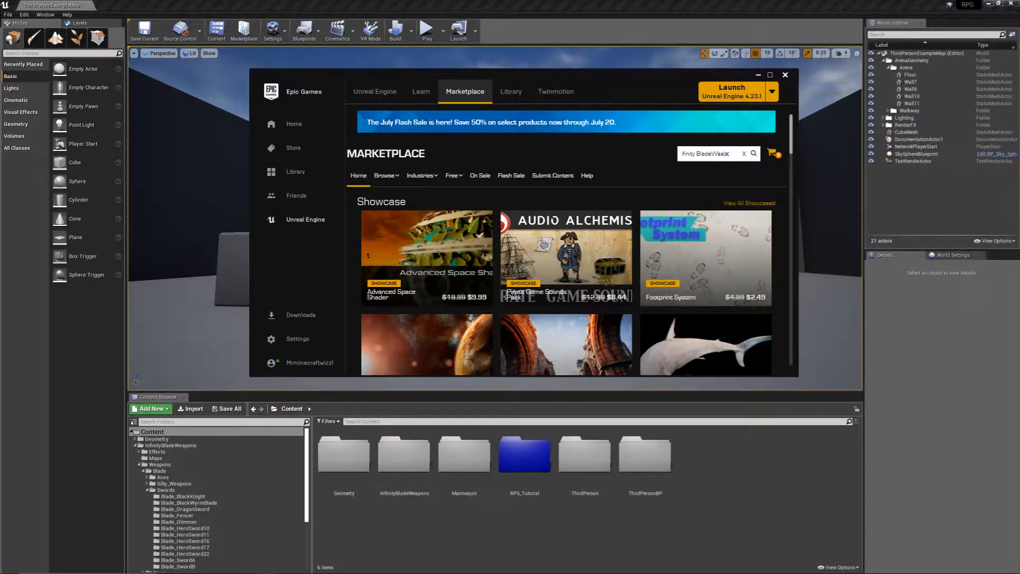
{"action": "type", "text": "pons"}
{"action": "key", "text": "Return"}
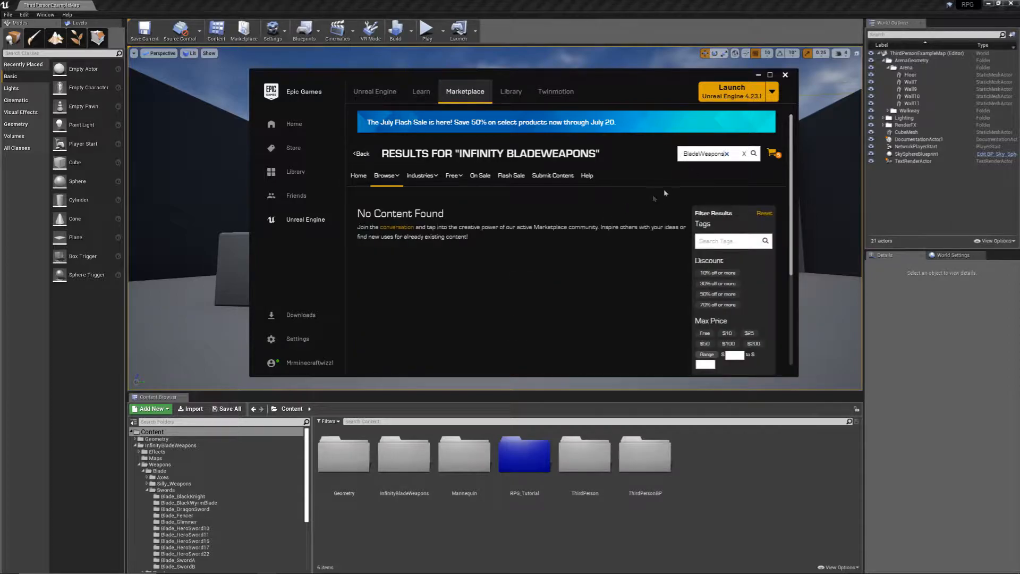
{"action": "key", "text": "Return"}
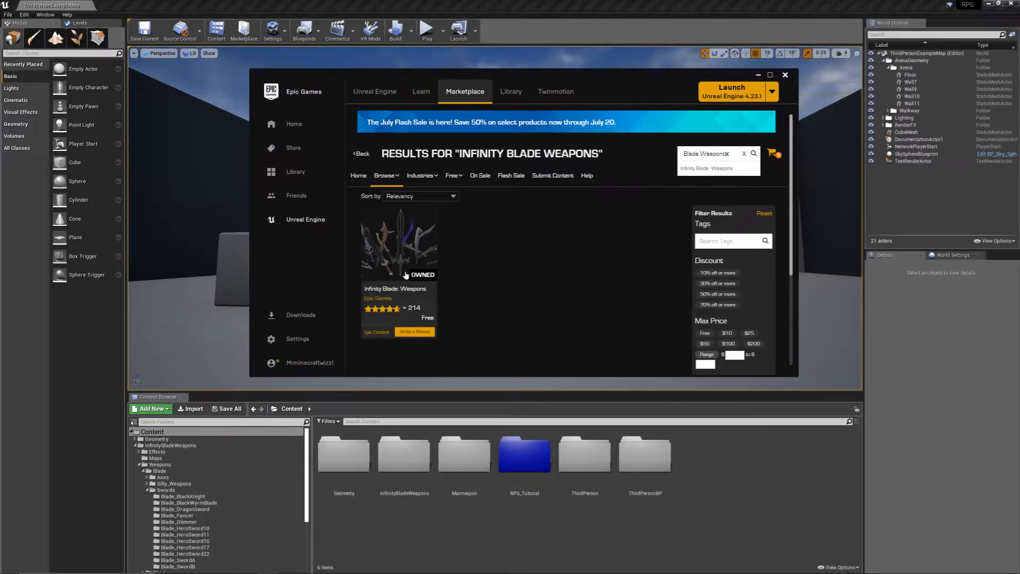
{"action": "scroll", "coordinate": [401, 239], "scroll_direction": "down", "scroll_amount": 1}
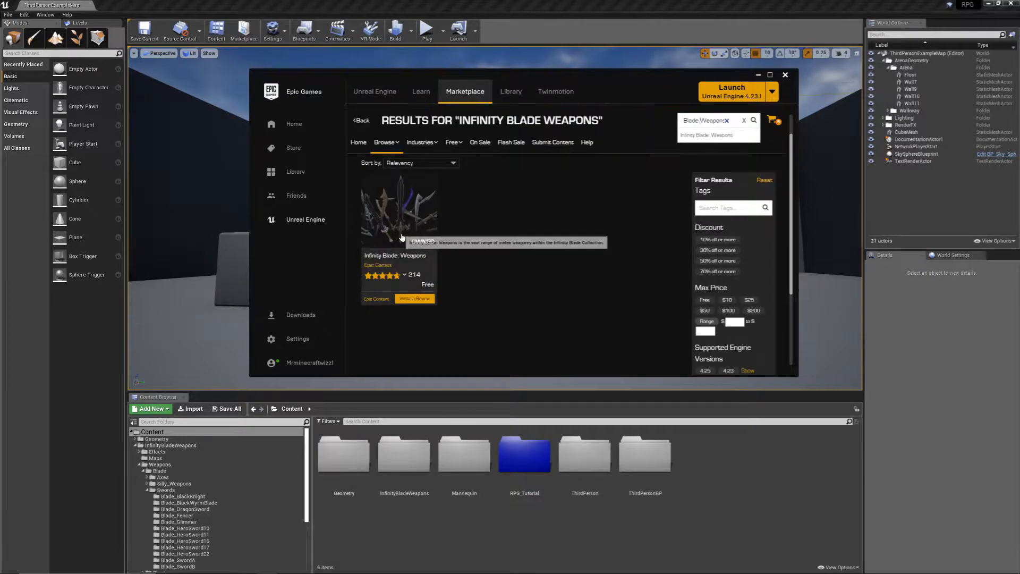
{"action": "left_click", "coordinate": [402, 238]}
{"action": "scroll", "coordinate": [662, 281], "scroll_direction": "down", "scroll_amount": 1}
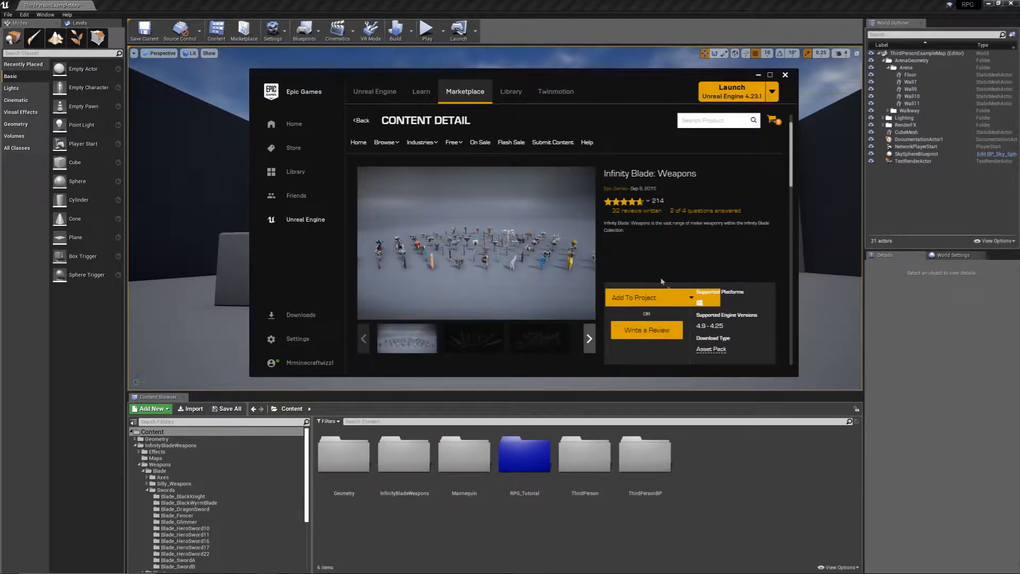
Try to add Infinity Blade: Weapons to the RPG project, decline overwriting the existing files, and close the launcher
{"action": "left_click", "coordinate": [640, 300]}
{"action": "left_click", "coordinate": [558, 235]}
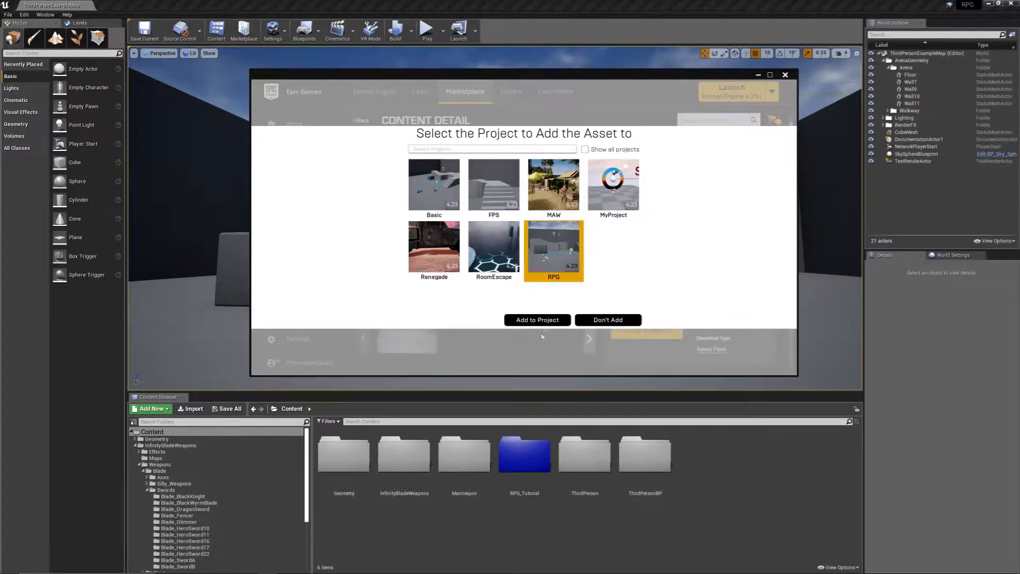
{"action": "left_click", "coordinate": [539, 320]}
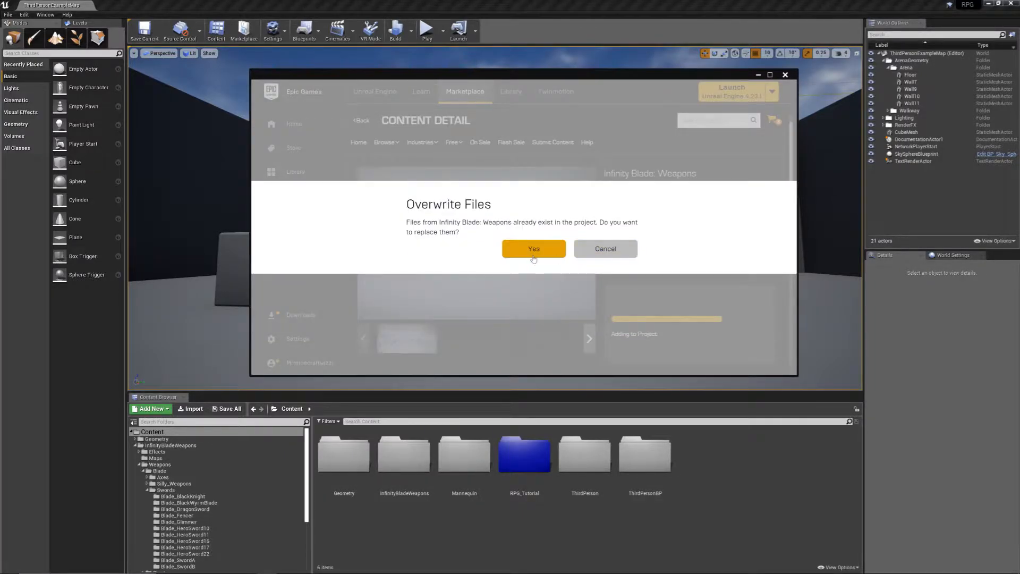
{"action": "left_click", "coordinate": [604, 250]}
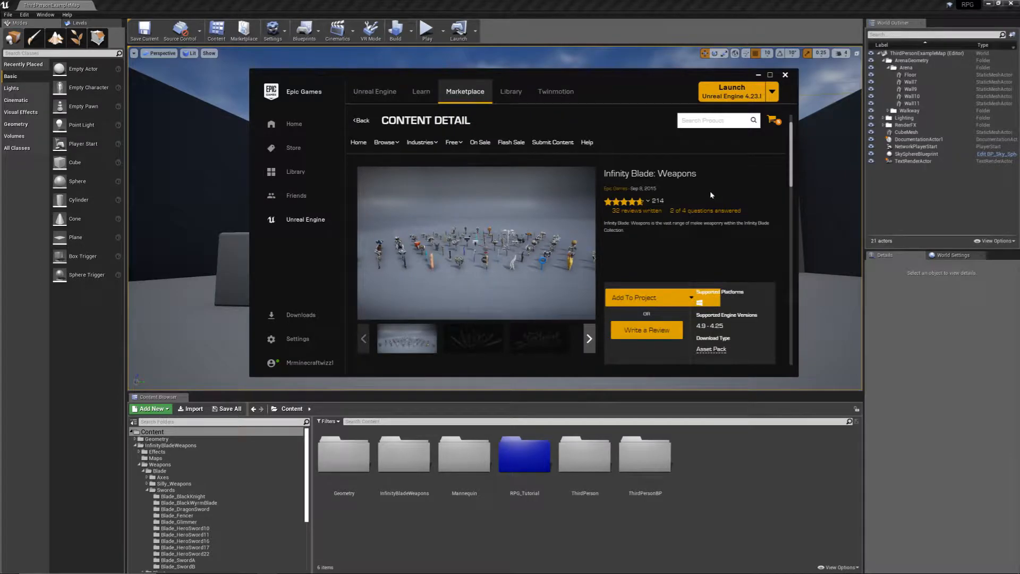
{"action": "left_click", "coordinate": [771, 123]}
{"action": "left_click", "coordinate": [787, 76]}
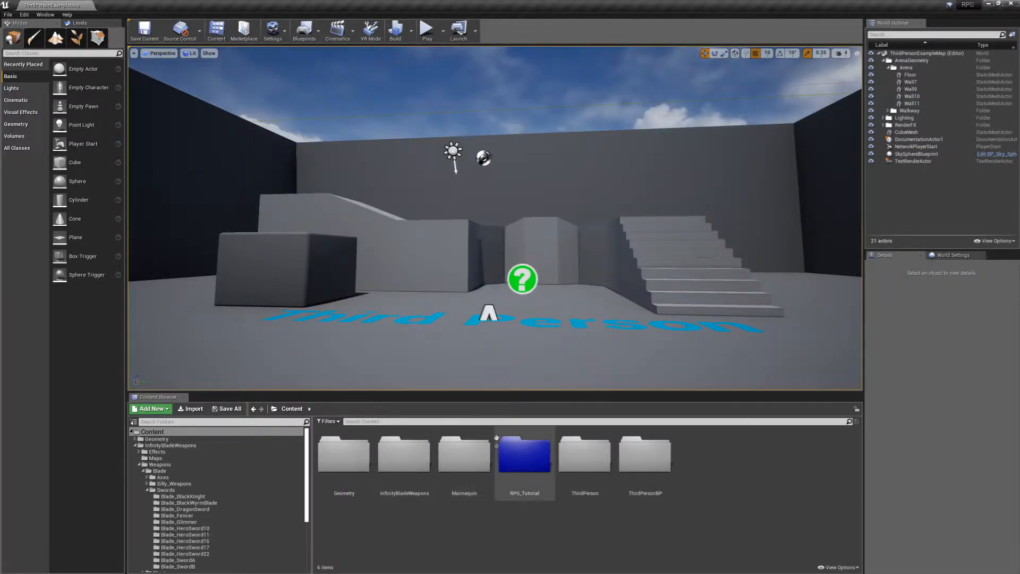
Check the InfinityBladeWeapons folder and open the Paladin_Character skeleton from the Character folder under RPG_Tutorial/BluePrints
{"action": "double_click", "coordinate": [403, 454]}
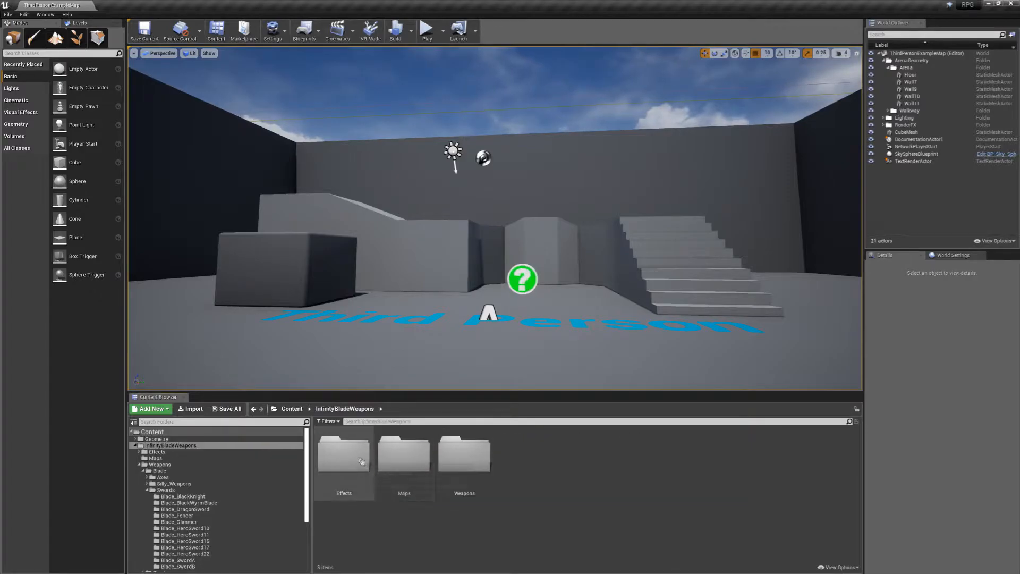
{"action": "left_click", "coordinate": [292, 409]}
{"action": "double_click", "coordinate": [526, 479]}
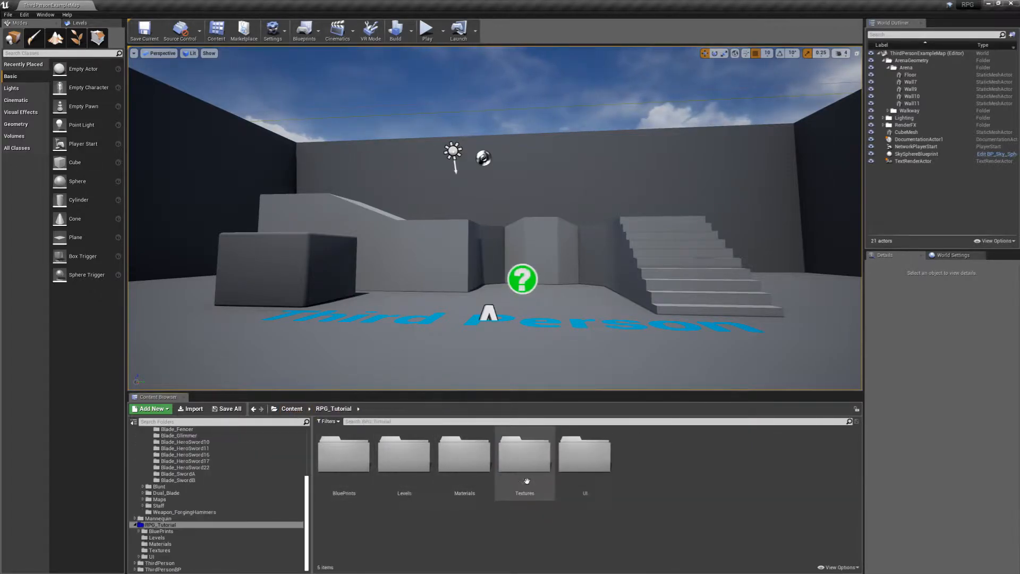
{"action": "double_click", "coordinate": [527, 481]}
{"action": "left_click", "coordinate": [334, 408]}
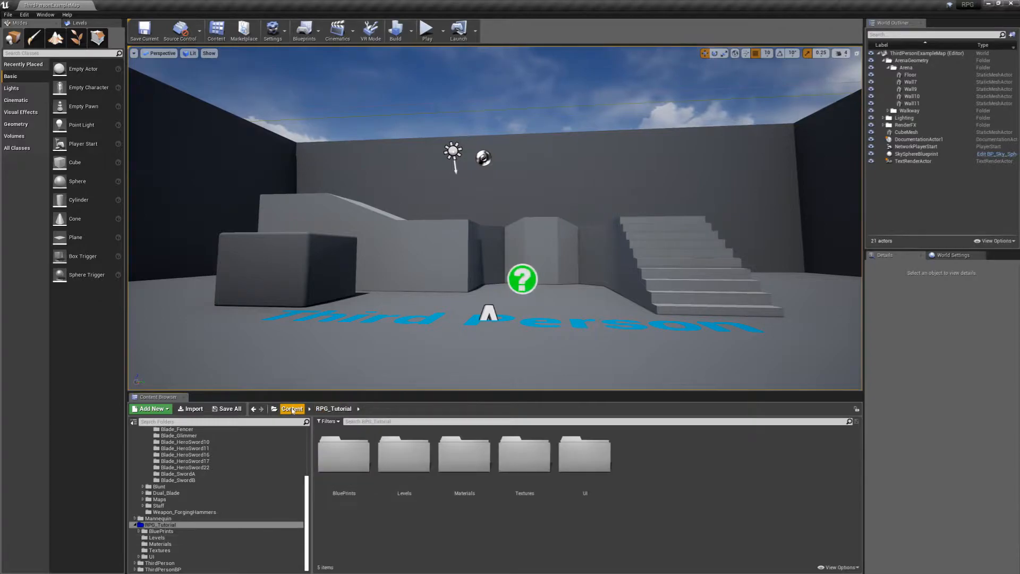
{"action": "left_click", "coordinate": [346, 462]}
{"action": "double_click", "coordinate": [345, 462]}
{"action": "left_click", "coordinate": [352, 481]}
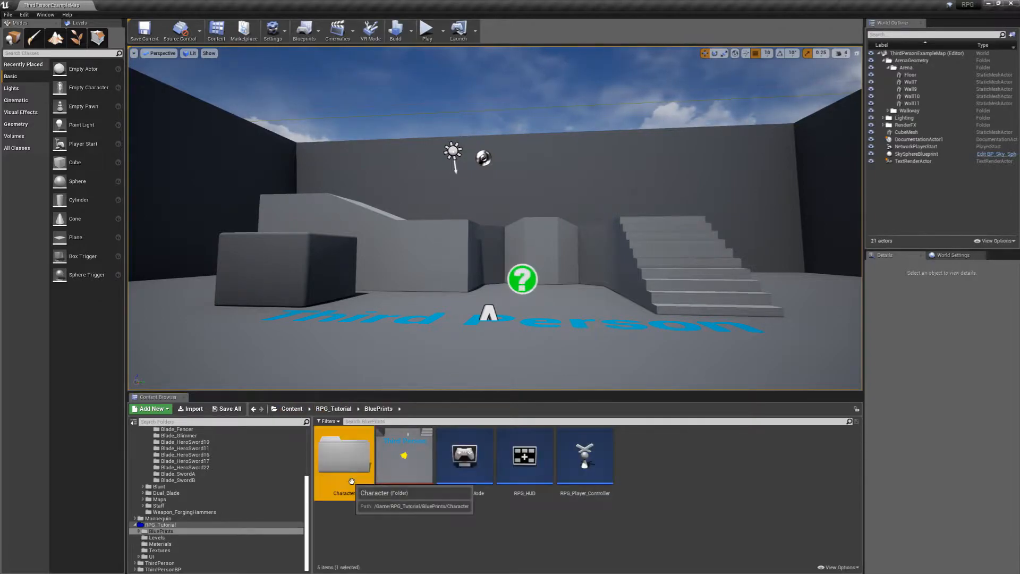
{"action": "double_click", "coordinate": [351, 481]}
{"action": "double_click", "coordinate": [405, 457]}
{"action": "left_click", "coordinate": [596, 481]}
{"action": "double_click", "coordinate": [598, 486]}
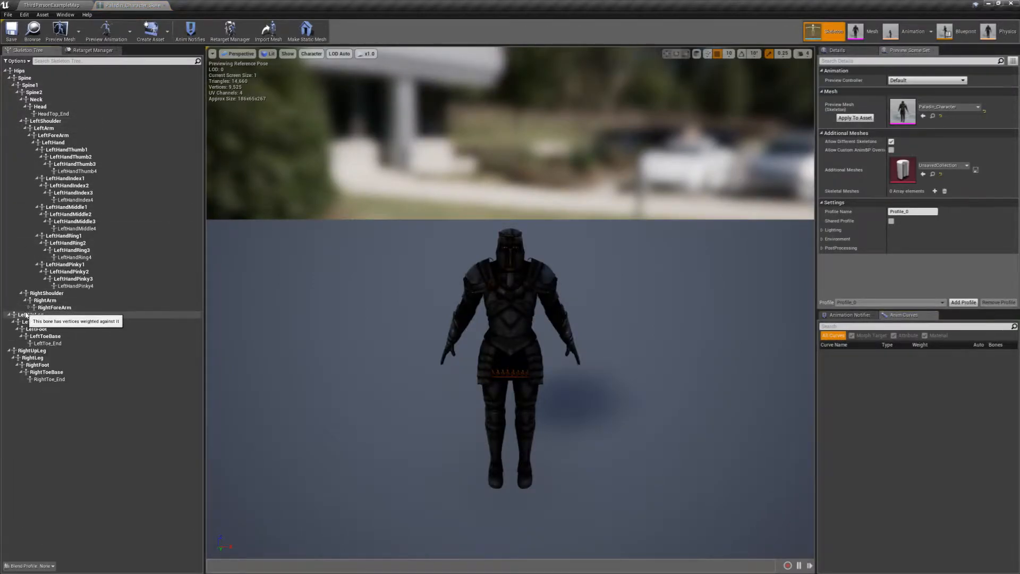
Collapse the right-hand finger, leg and left-shoulder branches of the skeleton tree to isolate the RightHand bone
{"action": "left_click", "coordinate": [37, 322]}
{"action": "left_click", "coordinate": [37, 329]}
{"action": "left_click", "coordinate": [37, 336]}
{"action": "left_click", "coordinate": [37, 344]}
{"action": "left_click", "coordinate": [37, 351]}
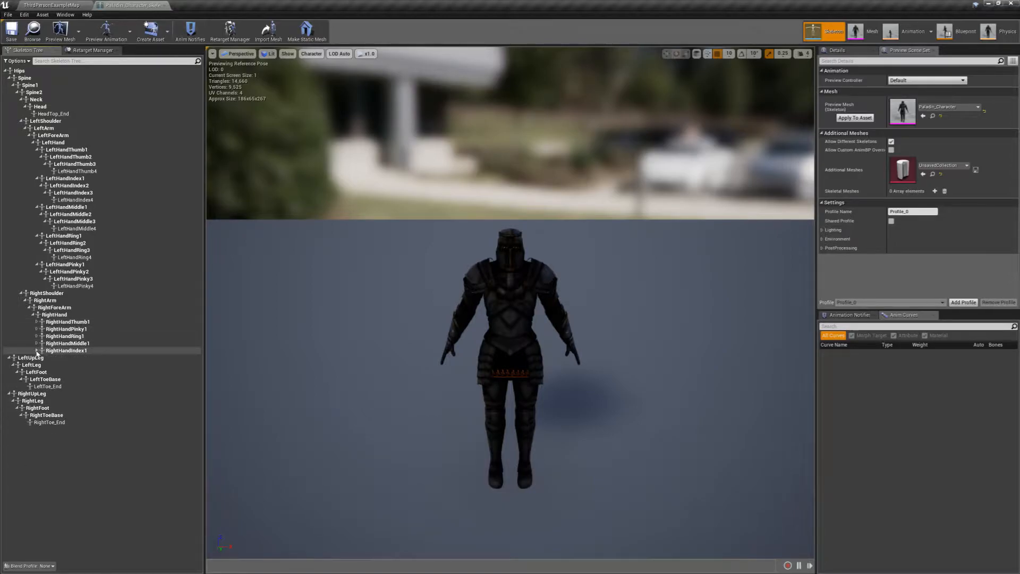
{"action": "left_click", "coordinate": [10, 358]}
{"action": "left_click", "coordinate": [9, 365]}
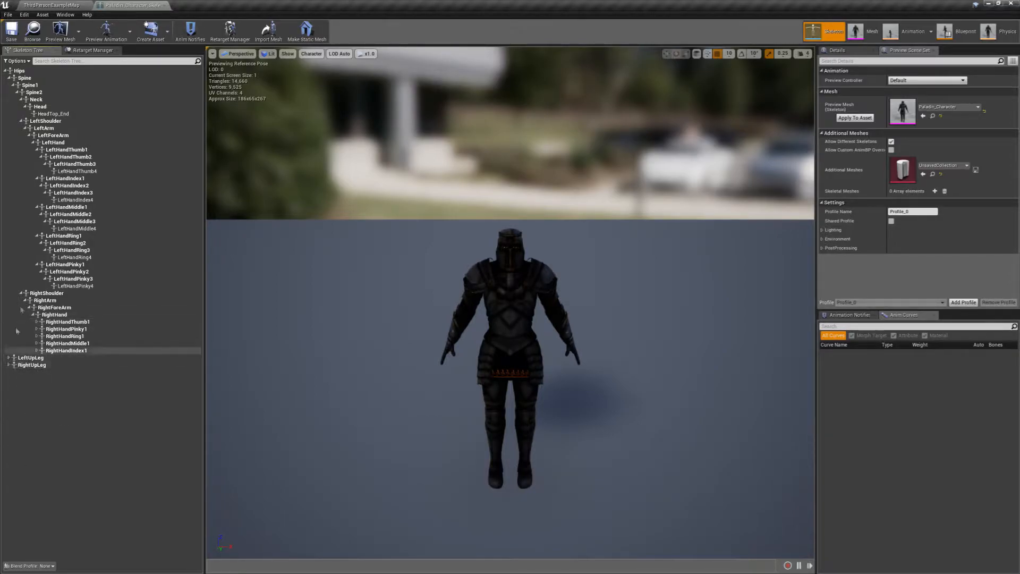
{"action": "left_click", "coordinate": [21, 121]}
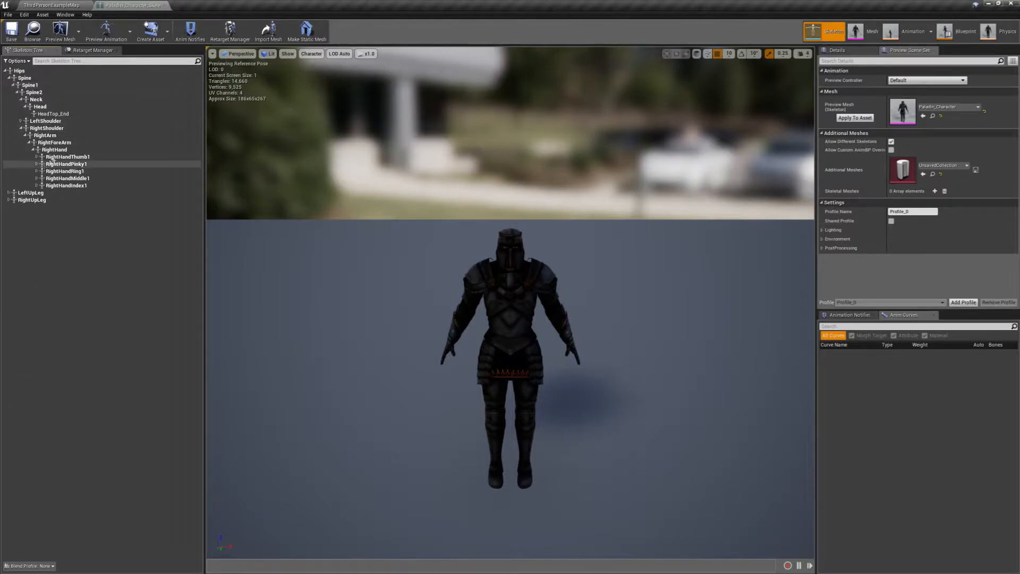
Add a socket to the RightHand bone and name it Weapon_R
{"action": "left_click", "coordinate": [55, 151]}
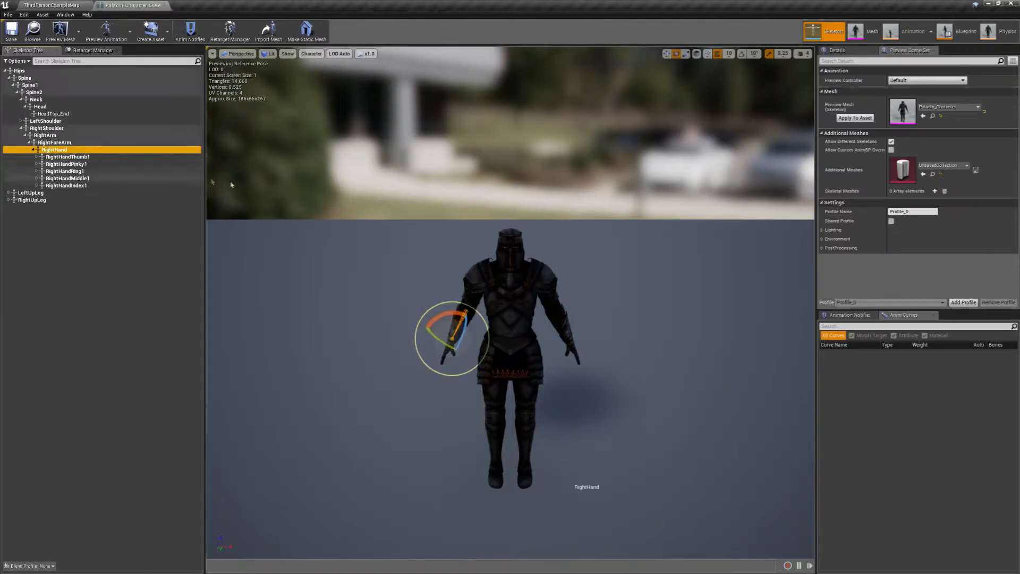
{"action": "right_click_drag", "start_coordinate": [510, 302], "coordinate": [275, 203]}
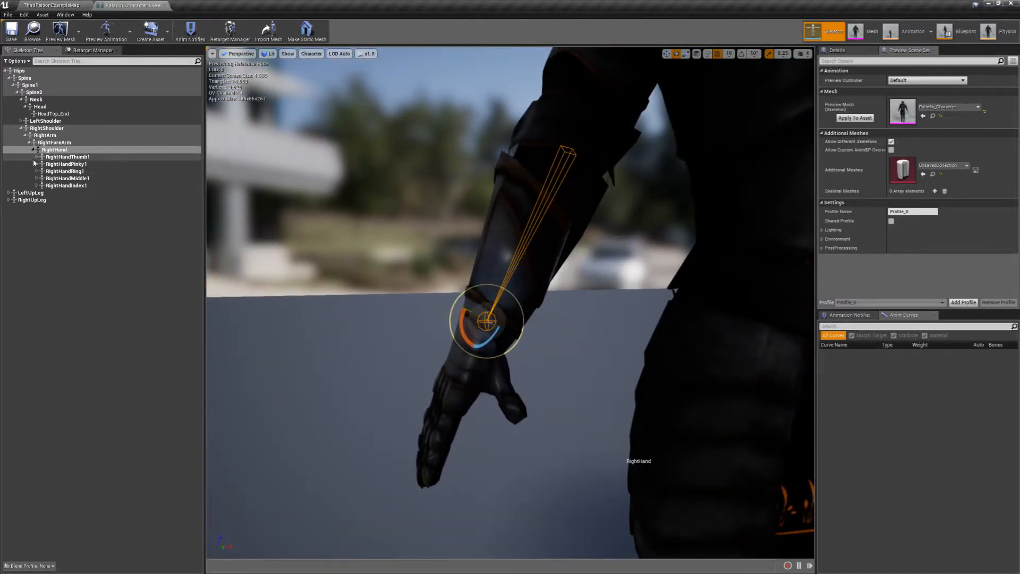
{"action": "right_click", "coordinate": [53, 150]}
{"action": "right_click", "coordinate": [47, 151]}
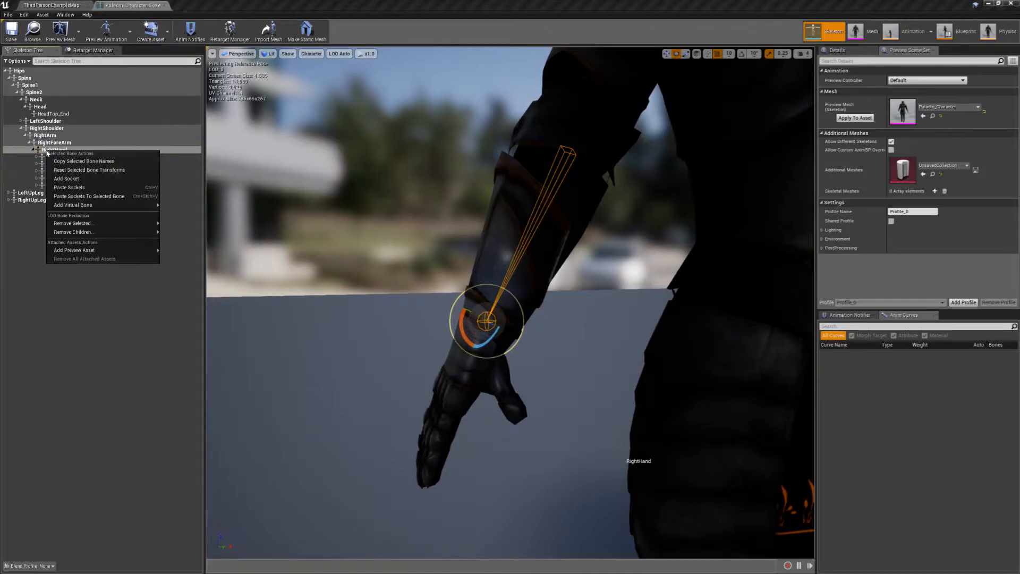
{"action": "left_click", "coordinate": [90, 179]}
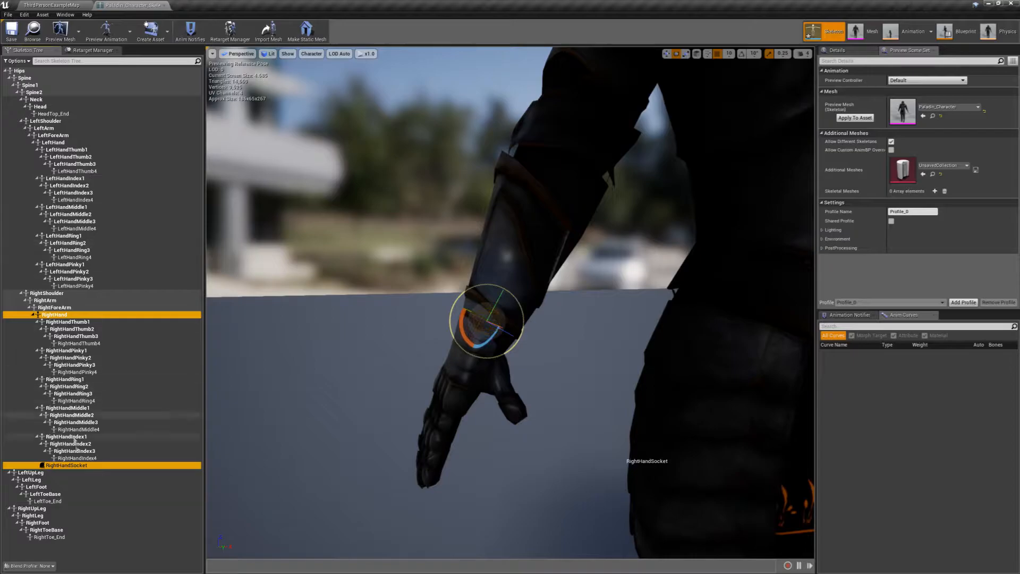
{"action": "left_click", "coordinate": [74, 465]}
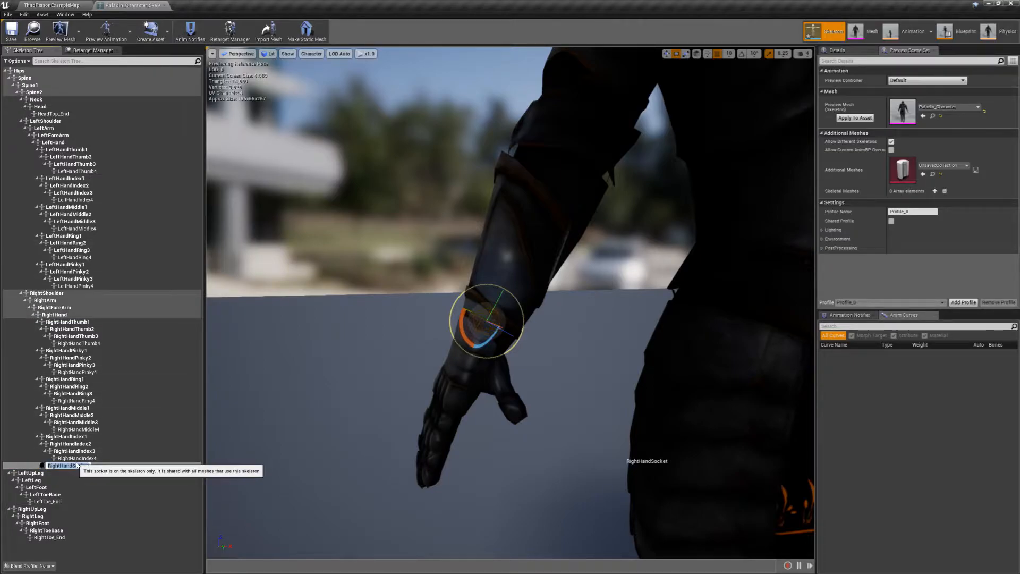
{"action": "type", "text": "Weapon_R"}
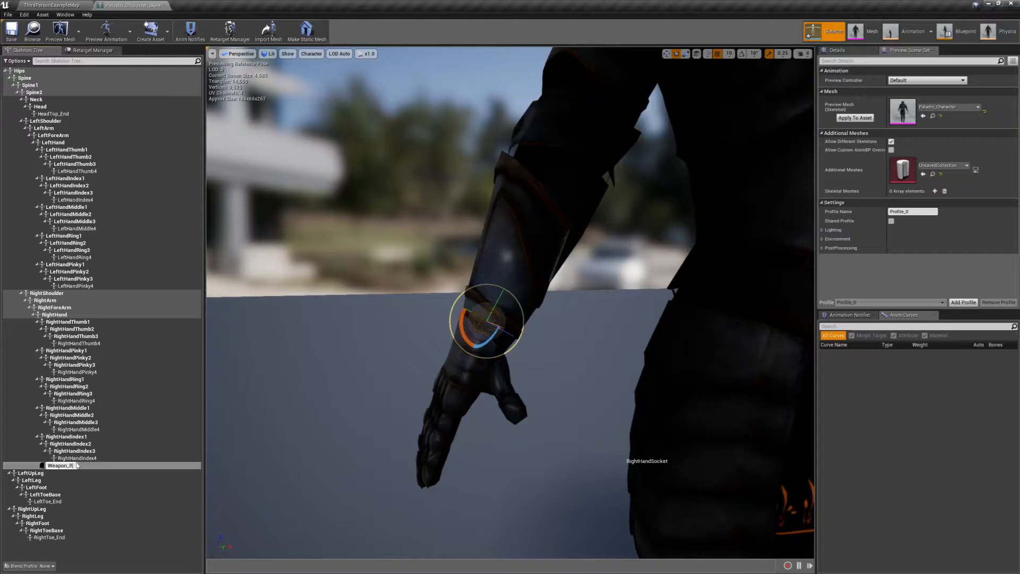
{"action": "key", "text": "Return"}
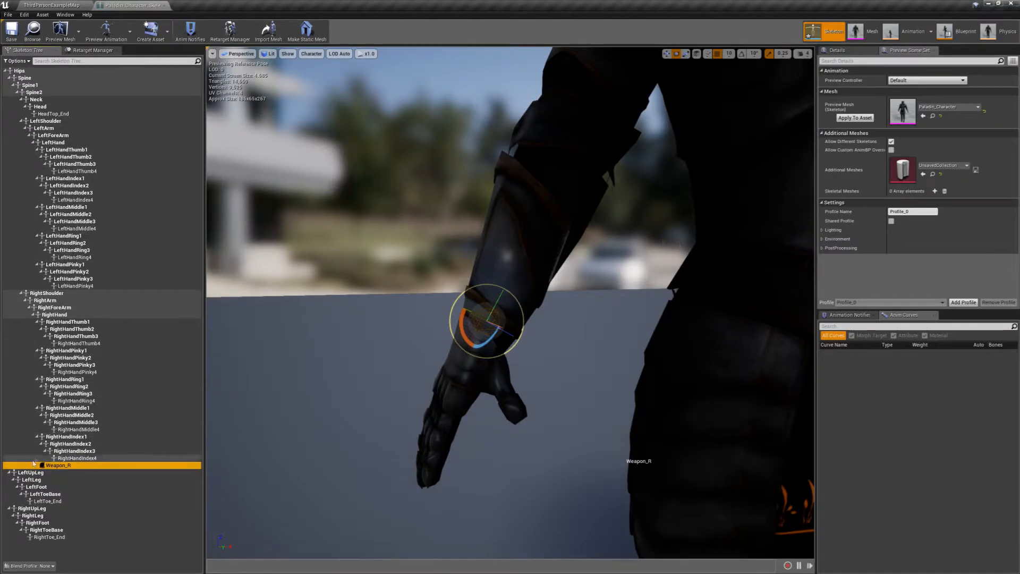
Attach SK_Blade_DragonSword to the Weapon_R socket as a preview asset
{"action": "right_click", "coordinate": [61, 468]}
{"action": "mouse_move", "coordinate": [101, 556]}
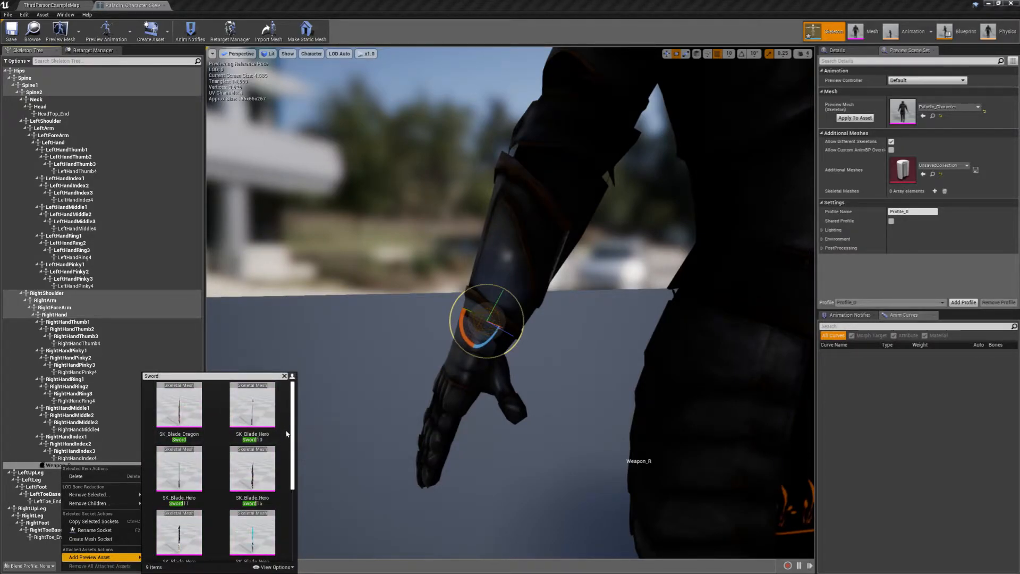
{"action": "scroll", "coordinate": [258, 447], "scroll_direction": "down", "scroll_amount": 5}
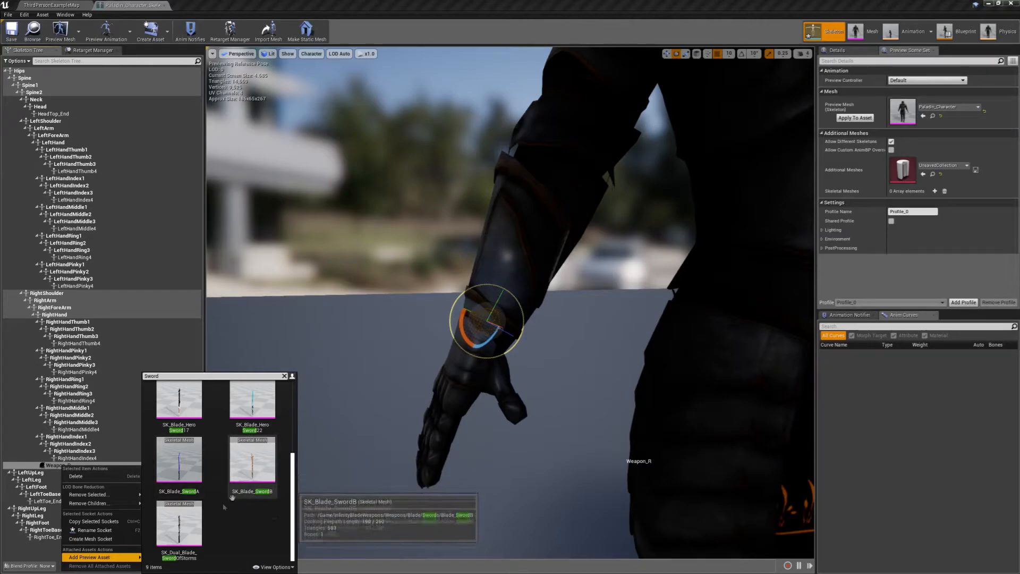
{"action": "scroll", "coordinate": [224, 441], "scroll_direction": "up", "scroll_amount": 5}
{"action": "left_click", "coordinate": [186, 423]}
{"action": "right_click_drag", "start_coordinate": [228, 413], "coordinate": [671, 393]}
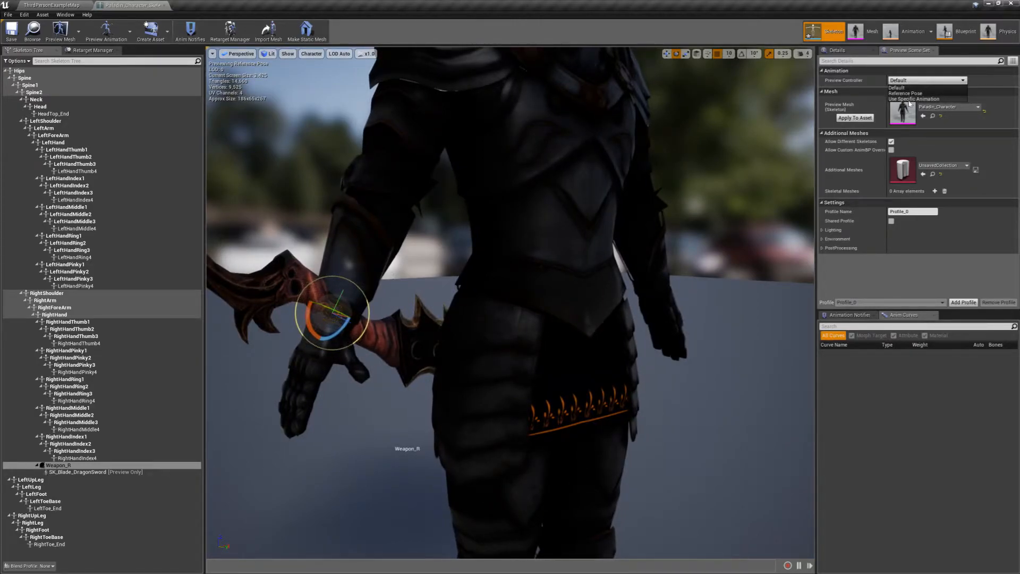
Set the preview to the specific animation sword_and_shield_idle_3 and pause its playback
{"action": "left_click", "coordinate": [912, 99]}
{"action": "left_click", "coordinate": [947, 98]}
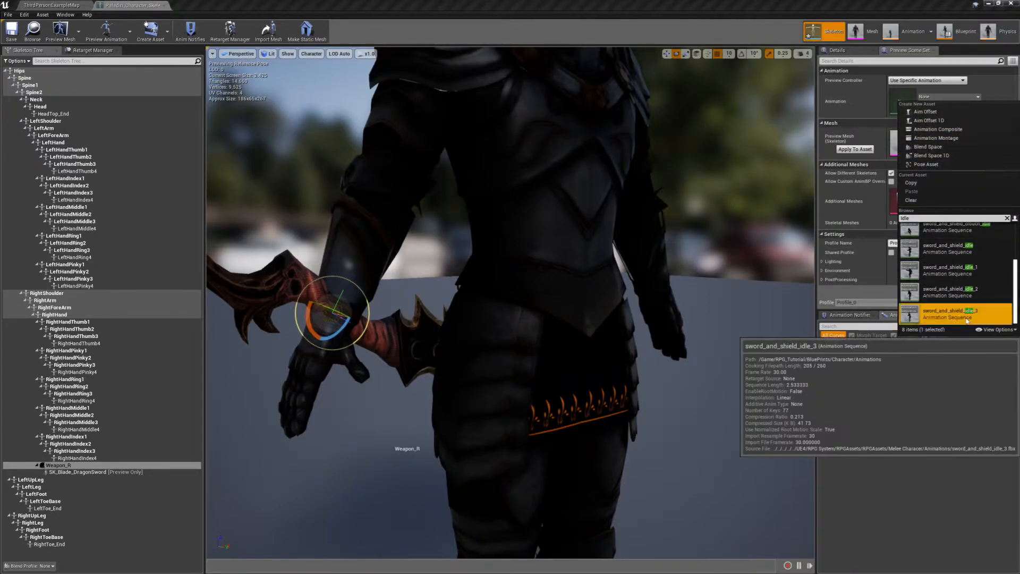
{"action": "left_click", "coordinate": [951, 319]}
{"action": "left_click", "coordinate": [778, 565]}
{"action": "right_click_drag", "start_coordinate": [513, 405], "coordinate": [515, 374]}
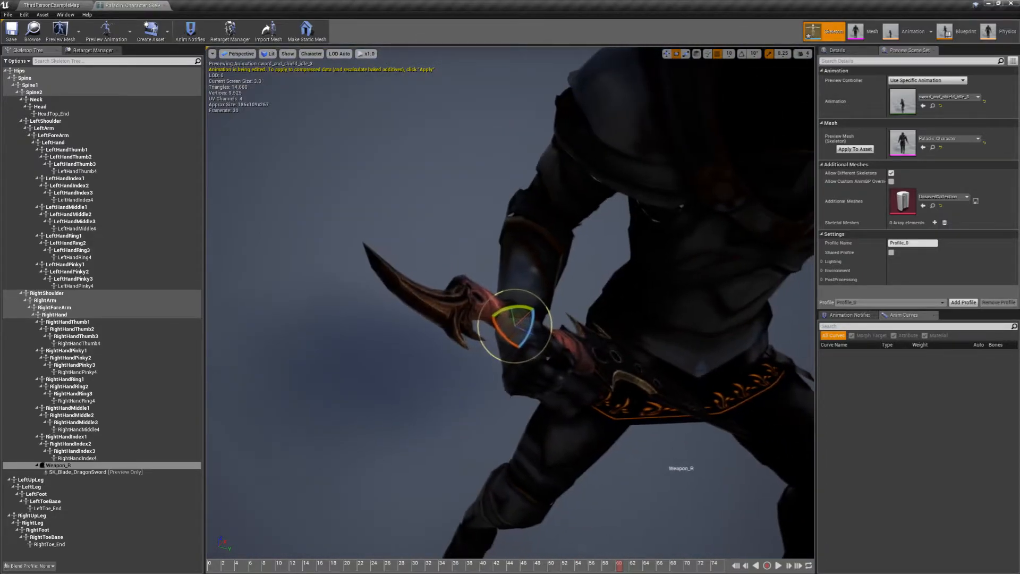
{"action": "left_click_drag", "start_coordinate": [517, 312], "coordinate": [417, 330]}
{"action": "key", "text": "ctrl+z"}
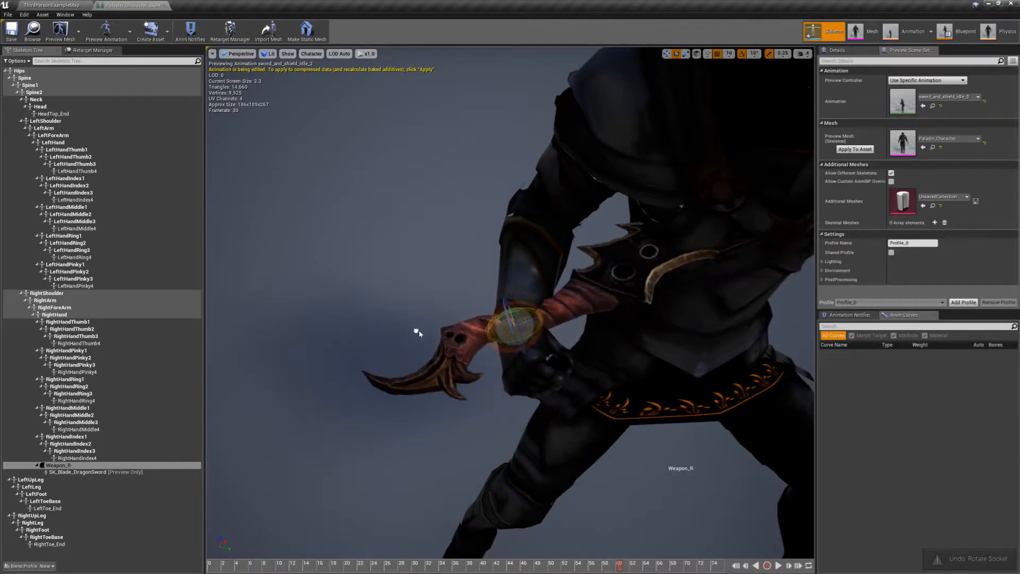
{"action": "key", "text": "ctrl+z"}
Rotate and move the Weapon_R socket until the sword's grip sits in the right hand with the blade pointing up
{"action": "left_click_drag", "start_coordinate": [536, 307], "coordinate": [481, 325]}
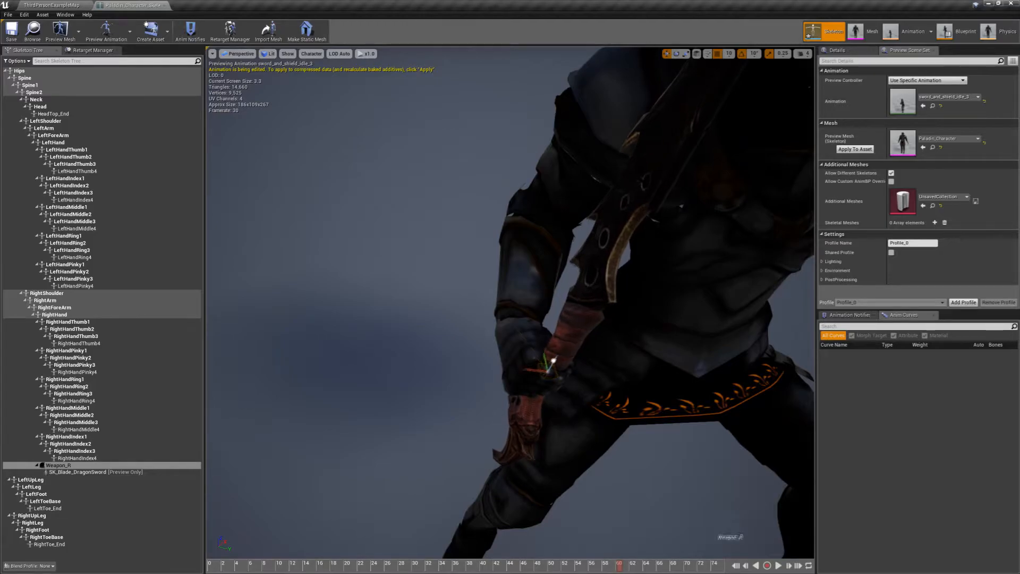
{"action": "left_click_drag", "start_coordinate": [536, 374], "coordinate": [569, 377], "text": "alt"}
{"action": "key", "text": "e"}
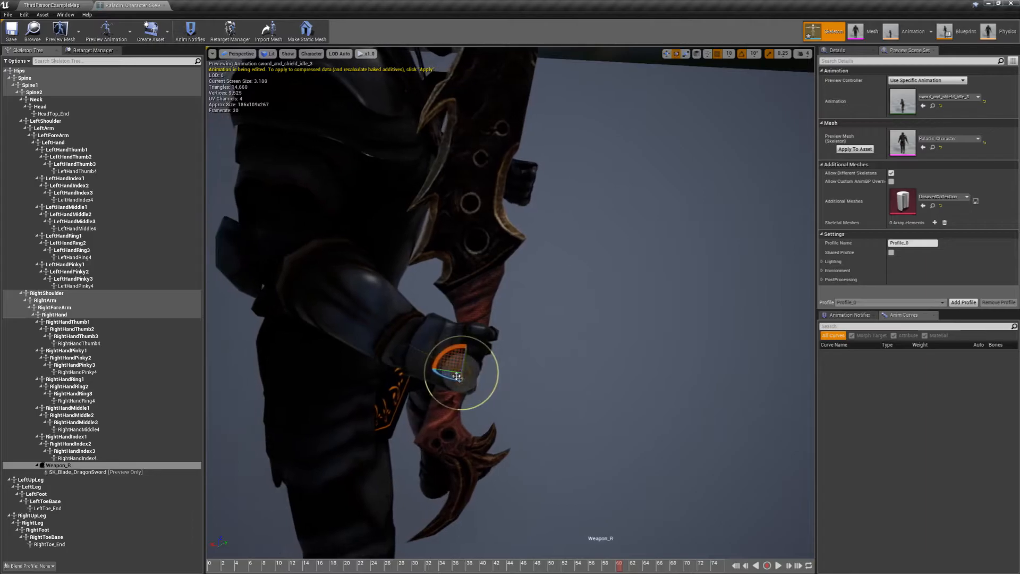
{"action": "left_click_drag", "start_coordinate": [446, 355], "coordinate": [340, 361]}
{"action": "left_click_drag", "start_coordinate": [457, 329], "coordinate": [361, 330], "text": "alt"}
{"action": "left_click_drag", "start_coordinate": [558, 250], "coordinate": [558, 354], "text": "alt"}
{"action": "left_click_drag", "start_coordinate": [563, 310], "coordinate": [669, 255]}
Play the idle animation and check from several sides how the sword sits in the right hand
{"action": "right_click_drag", "start_coordinate": [510, 302], "coordinate": [679, 497]}
{"action": "key", "text": "s"}
{"action": "key", "text": "e"}
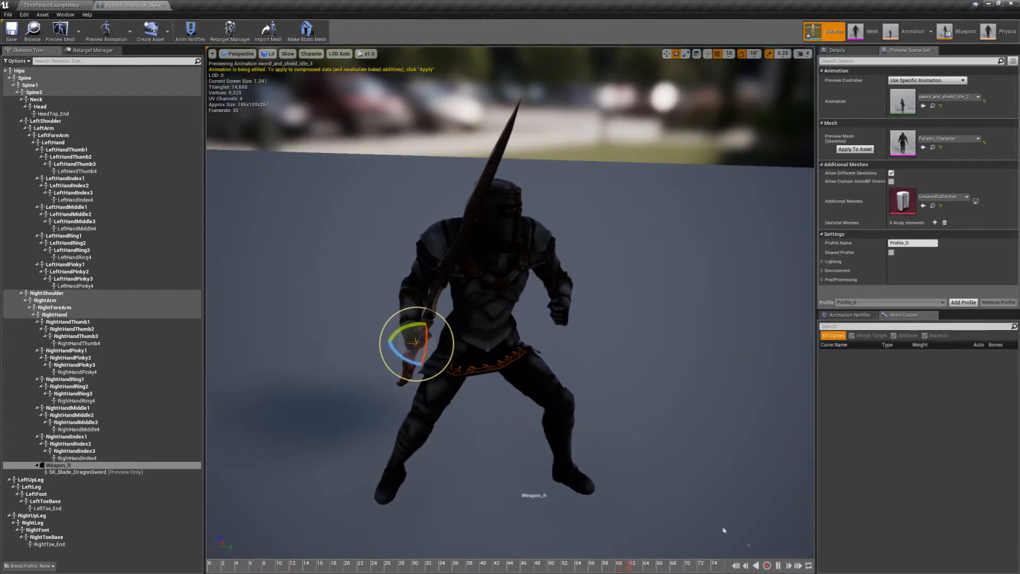
{"action": "left_click", "coordinate": [88, 250]}
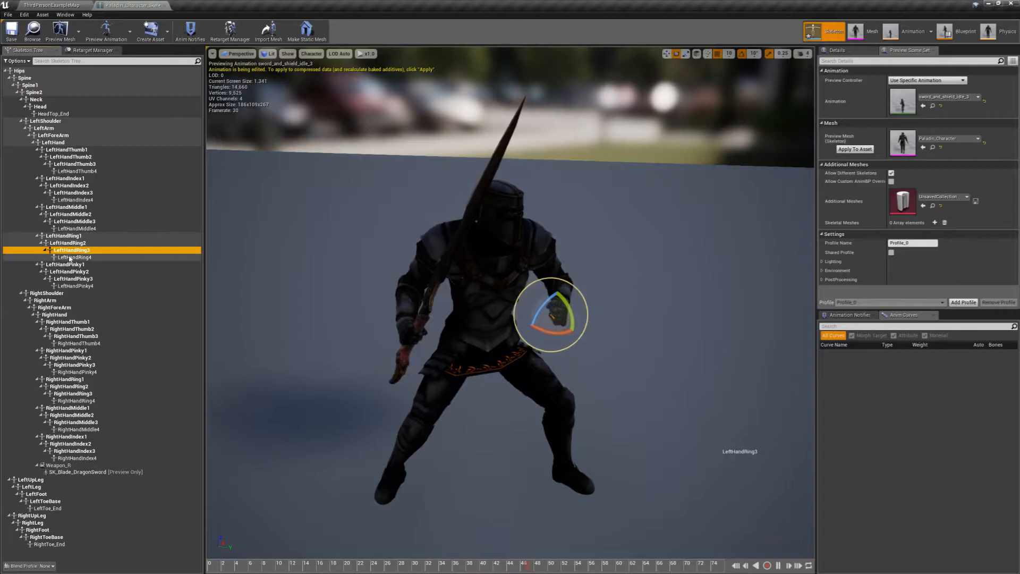
{"action": "left_click", "coordinate": [273, 243]}
{"action": "right_click_drag", "start_coordinate": [273, 244], "coordinate": [340, 247]}
{"action": "key", "text": "a"}
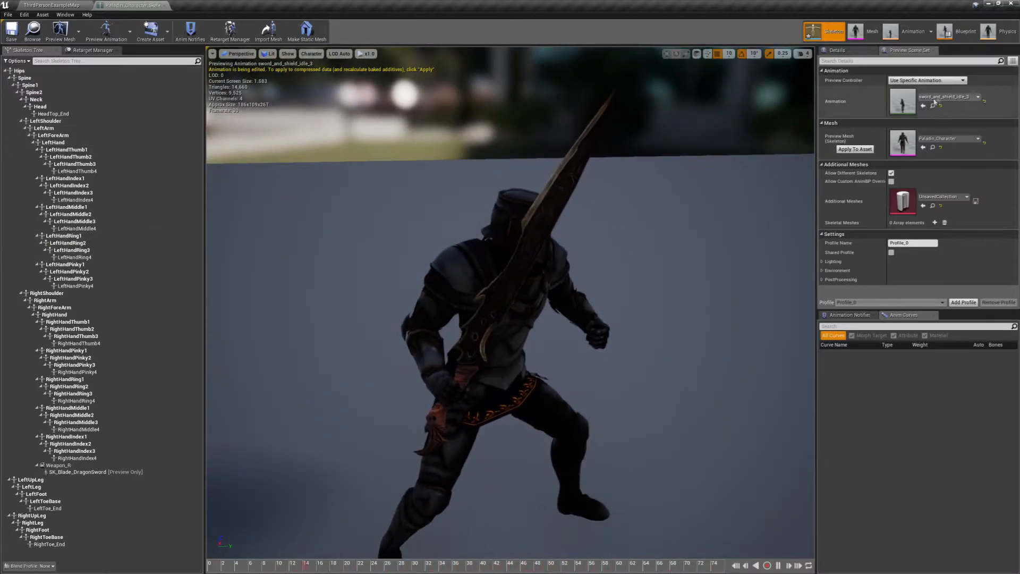
Reset the preview animation to None and save the skeleton
{"action": "left_click", "coordinate": [985, 101]}
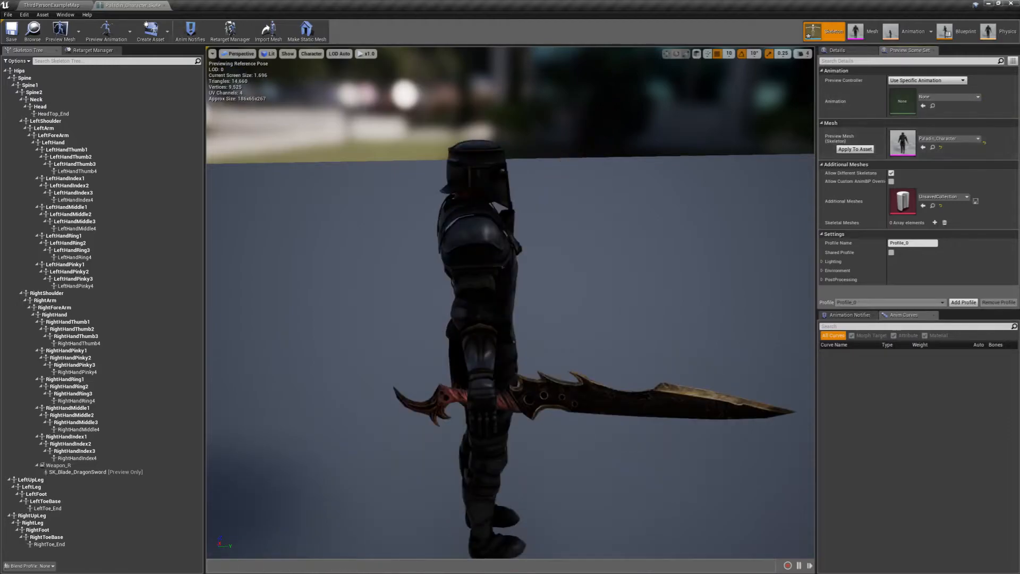
{"action": "left_click", "coordinate": [17, 42]}
{"action": "key", "text": "w"}
{"action": "right_click_drag", "start_coordinate": [478, 265], "coordinate": [383, 266]}
{"action": "key", "text": "s"}
Play the ThirdPersonExampleMap level, run the character around to check for the sword, and stop the game
{"action": "left_click", "coordinate": [64, 4]}
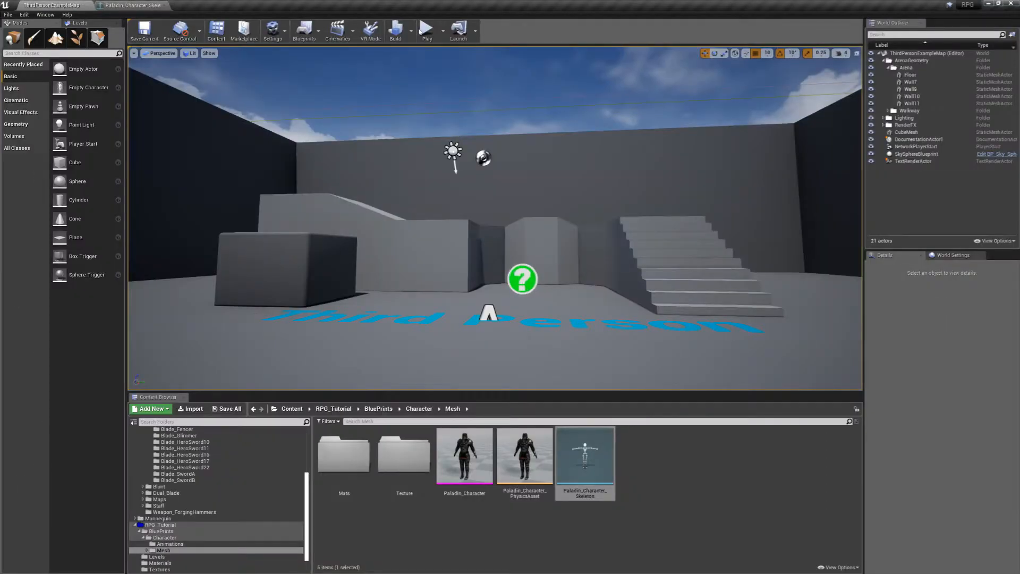
{"action": "left_click", "coordinate": [427, 29]}
{"action": "key", "text": "w"}
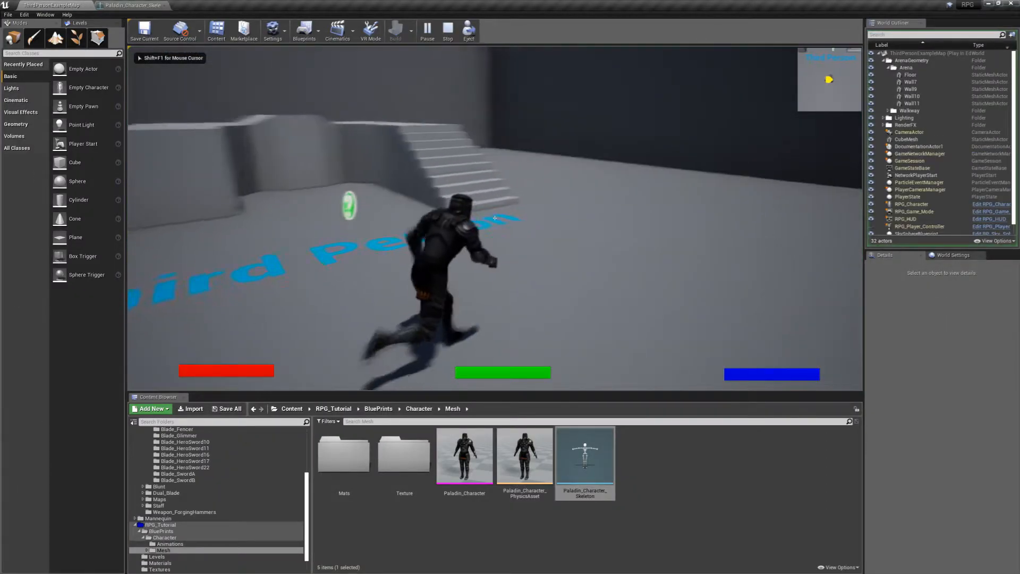
{"action": "key", "text": "Escape"}
Return to the Paladin_Character skeleton and examine the preview sword in the right hand up close
{"action": "left_click", "coordinate": [133, 5]}
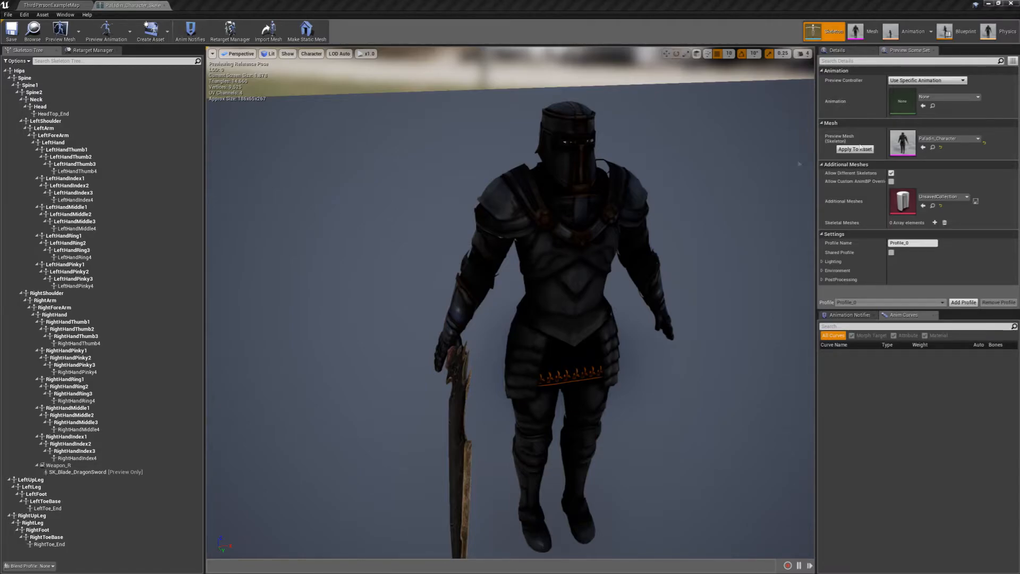
{"action": "right_click_drag", "start_coordinate": [638, 239], "coordinate": [744, 277]}
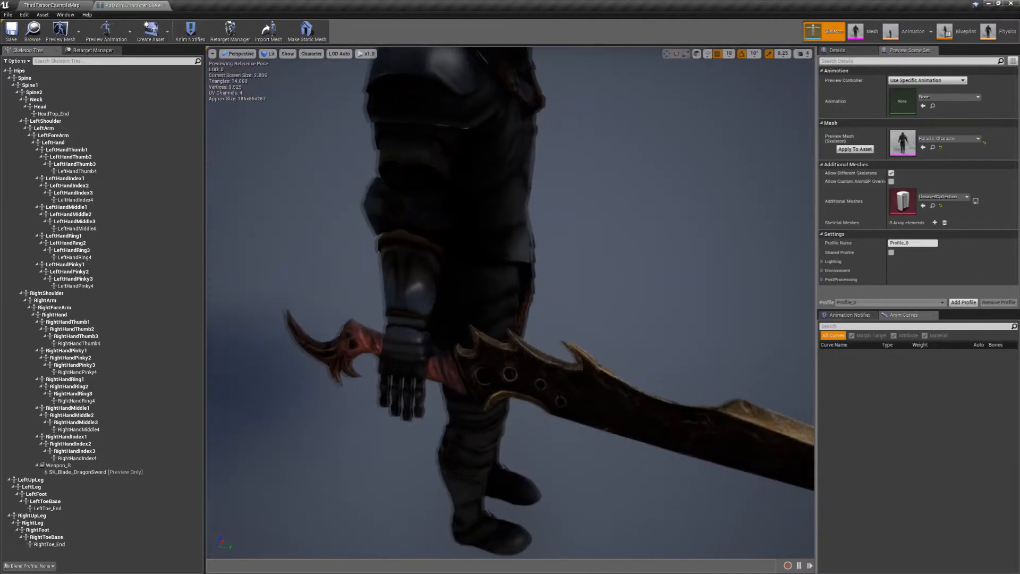
{"action": "right_click_drag", "start_coordinate": [510, 230], "coordinate": [521, 224]}
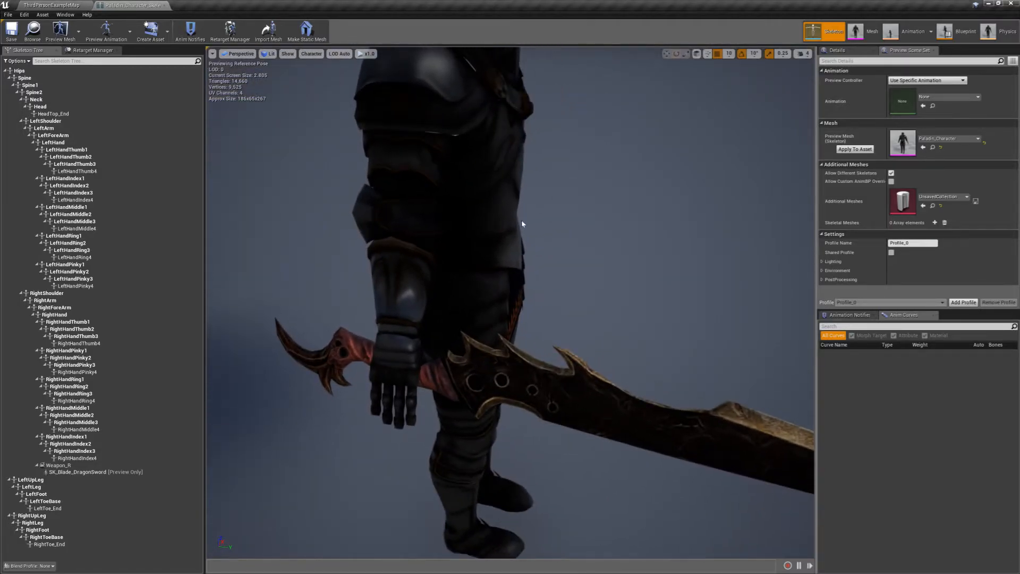
Open the RPG_Character blueprint from RPG_Tutorial/BluePrints/Character and show its 3D viewport
{"action": "left_click", "coordinate": [57, 4]}
{"action": "left_click", "coordinate": [333, 408]}
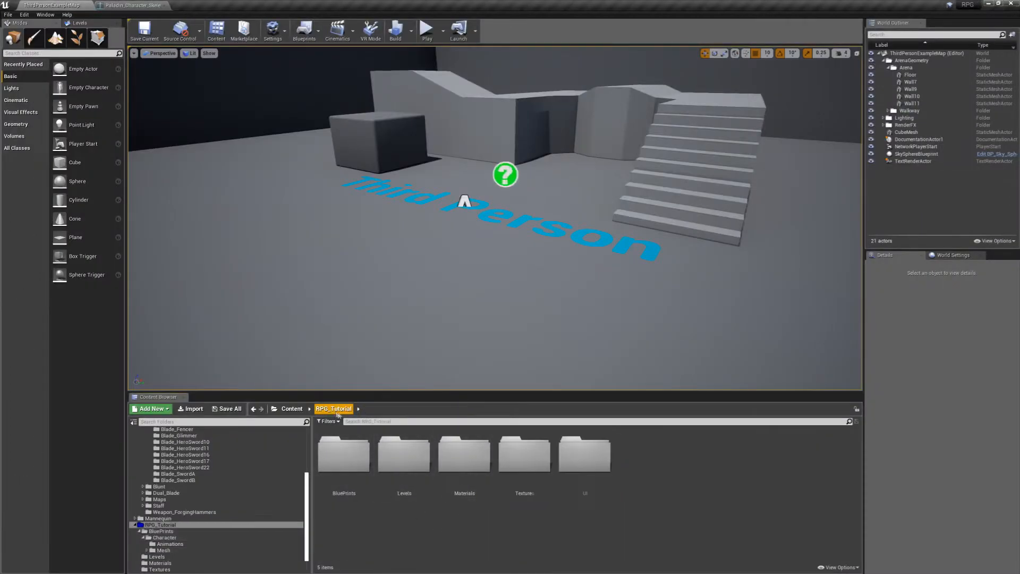
{"action": "left_click", "coordinate": [410, 476]}
{"action": "double_click", "coordinate": [344, 457]}
{"action": "double_click", "coordinate": [346, 460]}
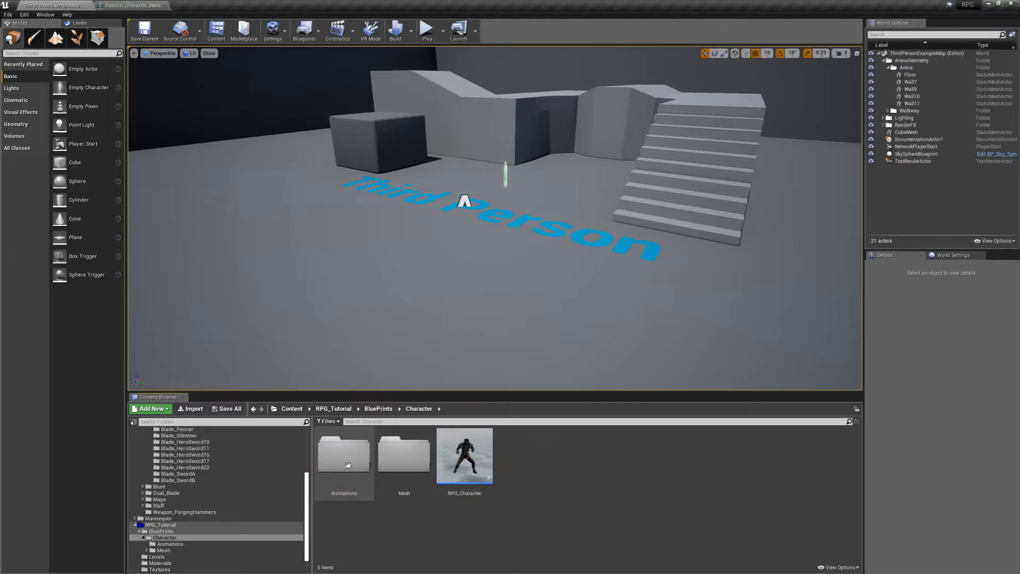
{"action": "double_click", "coordinate": [468, 457]}
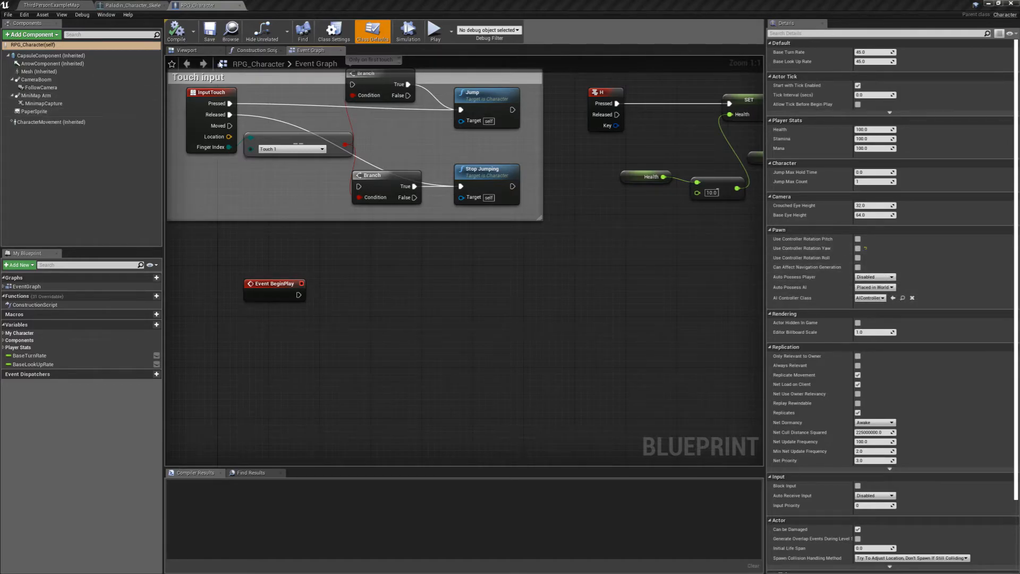
{"action": "left_click", "coordinate": [193, 52]}
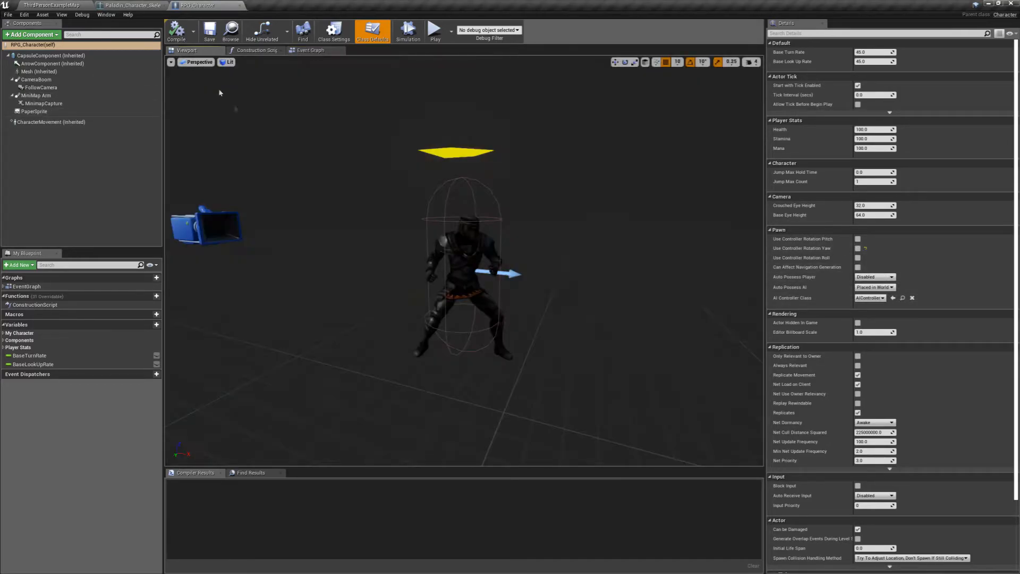
Add a Static Mesh component named Weapon under the character's Mesh and set its parent socket to Weapon_R
{"action": "left_click", "coordinate": [42, 73]}
{"action": "right_click", "coordinate": [42, 73]}
{"action": "left_click", "coordinate": [25, 35]}
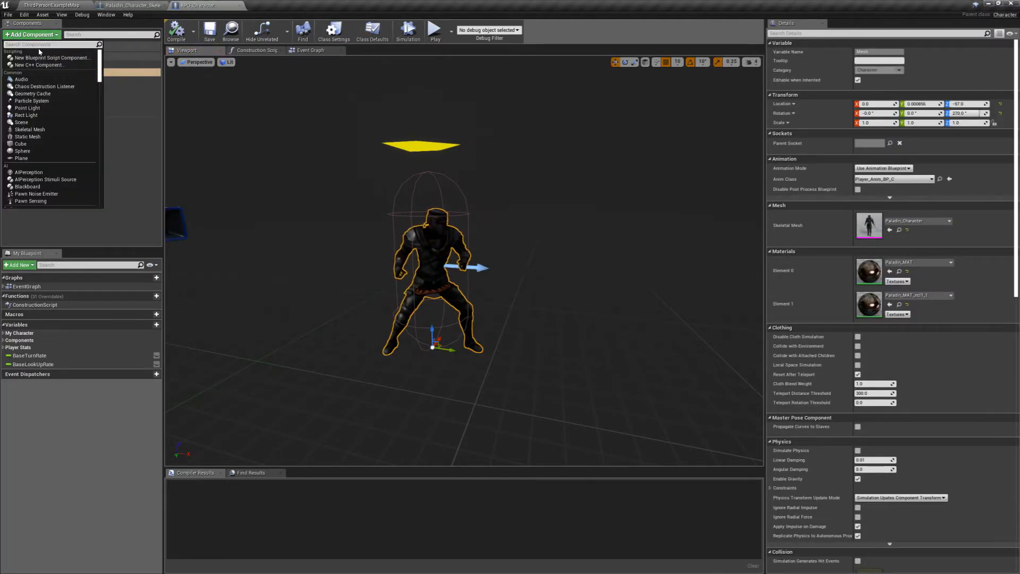
{"action": "left_click", "coordinate": [42, 140]}
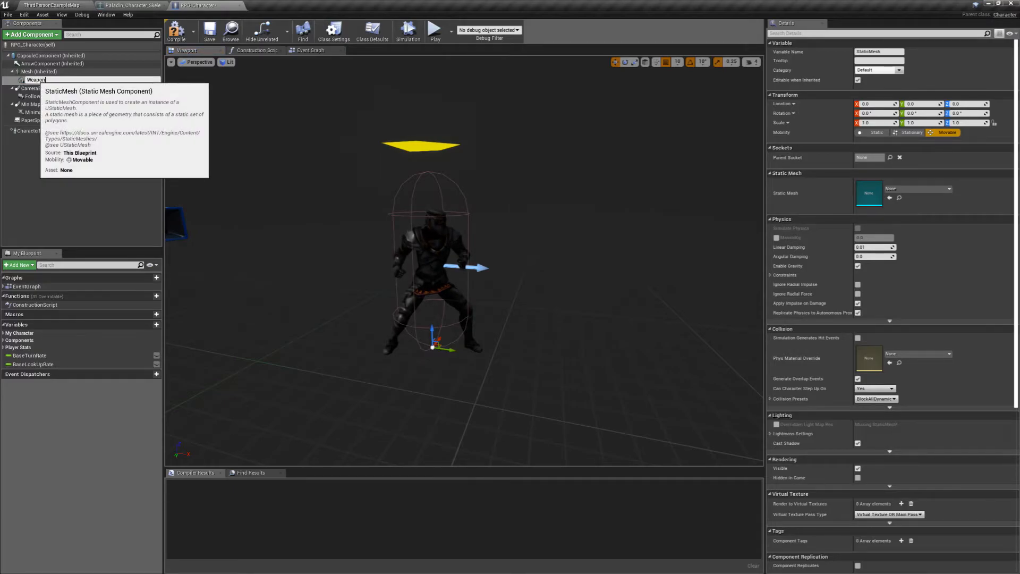
{"action": "key", "text": "Return"}
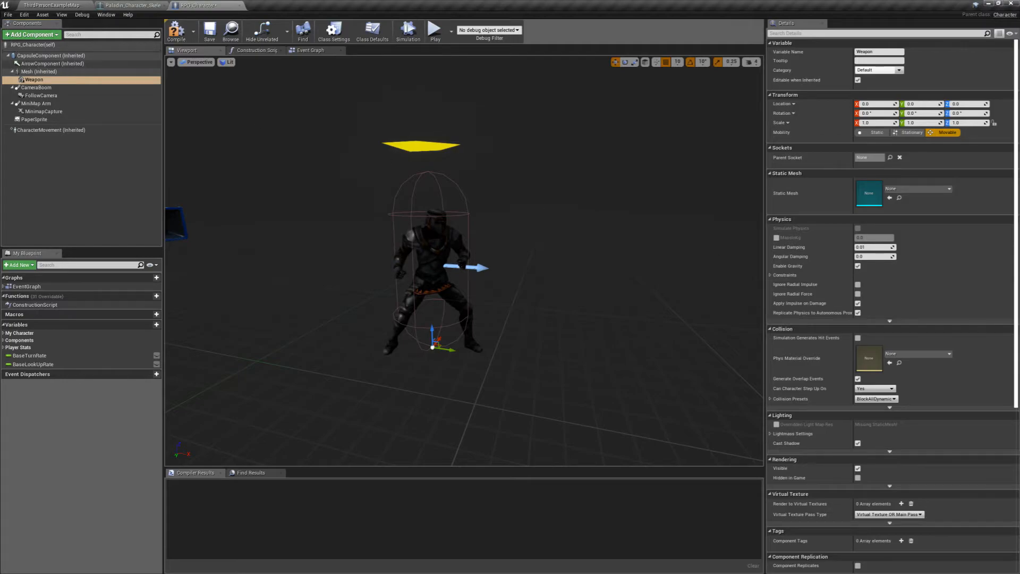
{"action": "left_click", "coordinate": [890, 157]}
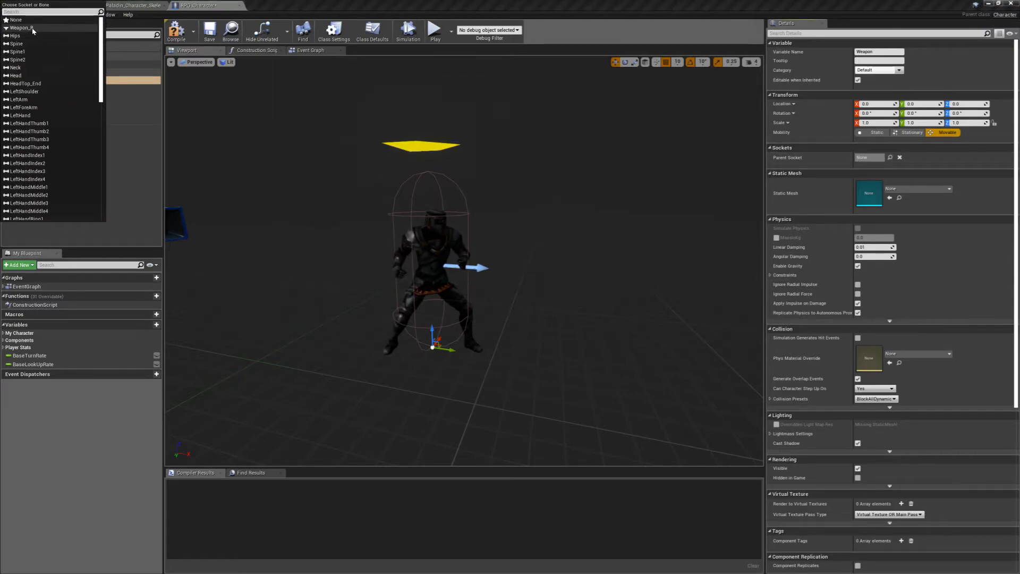
{"action": "left_click", "coordinate": [22, 28]}
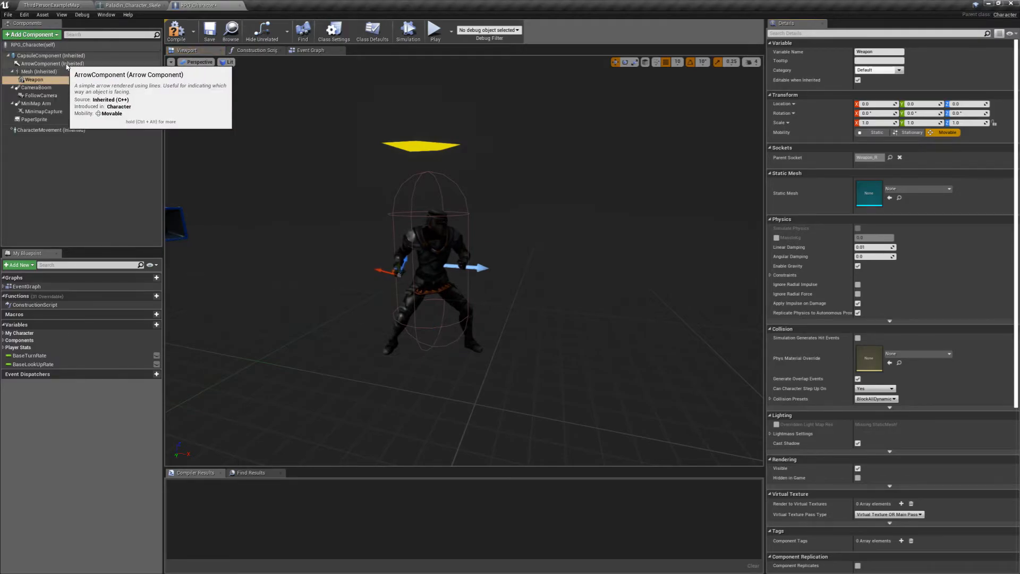
Search the static meshes for Sword and check the asset types in the Blade_HeroSword16 folder
{"action": "left_click", "coordinate": [906, 189]}
{"action": "type", "text": "S"}
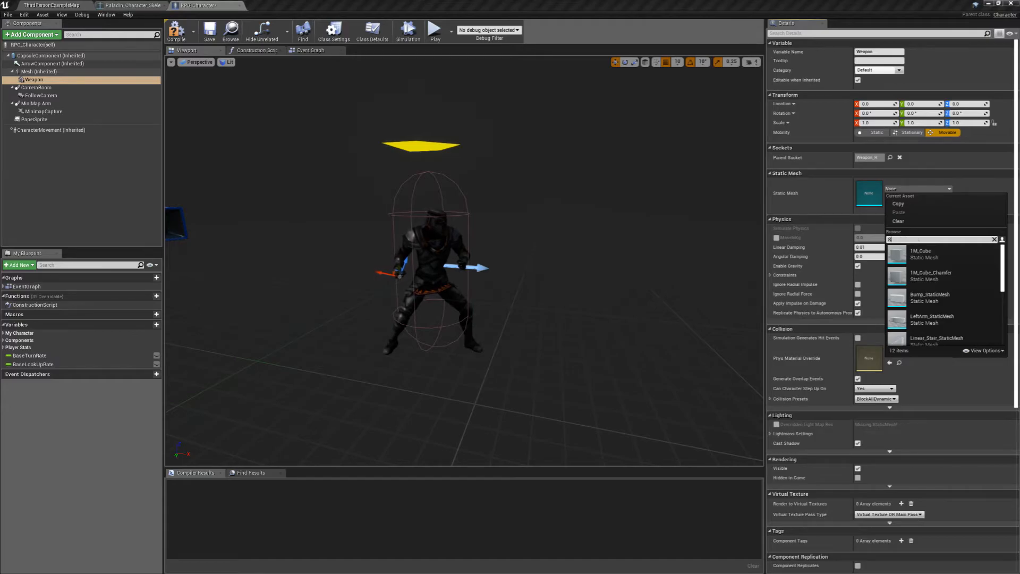
{"action": "type", "text": "word"}
{"action": "left_click", "coordinate": [817, 205]}
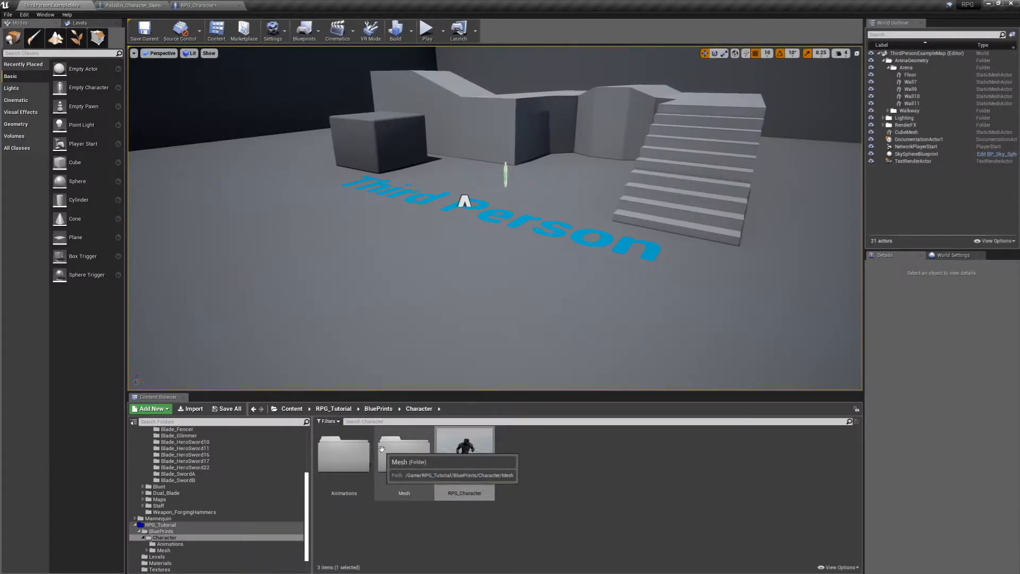
{"action": "scroll", "coordinate": [212, 505], "scroll_direction": "up", "scroll_amount": 2}
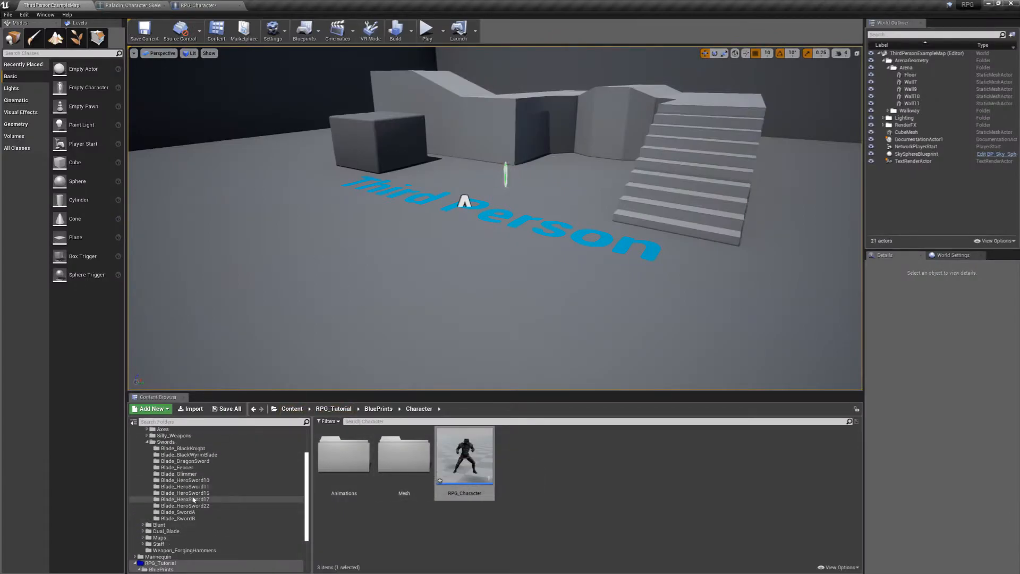
{"action": "left_click", "coordinate": [185, 493]}
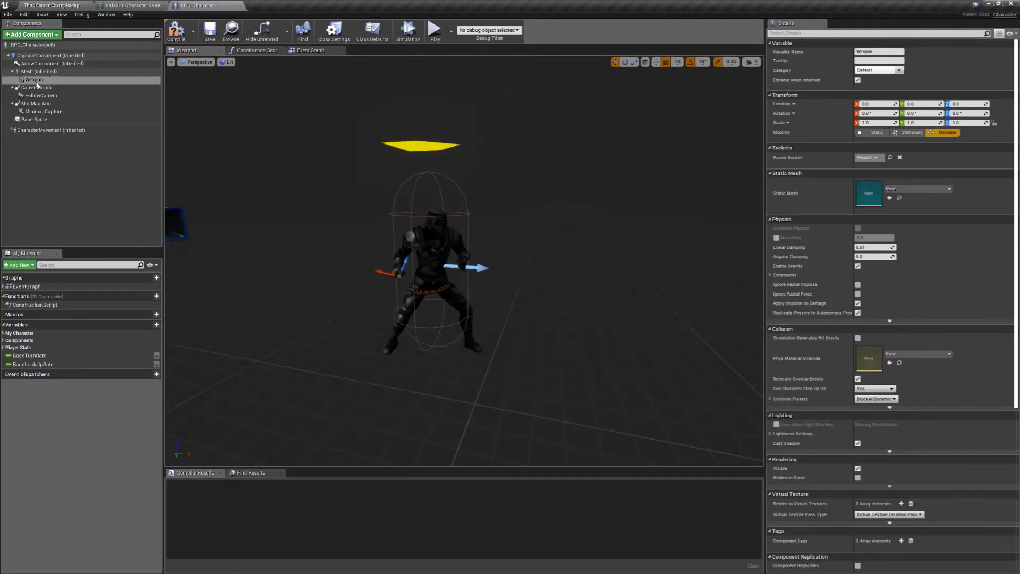
Replace the Weapon component with a Skeletal Mesh component named Sword under the character's Mesh
{"action": "left_click", "coordinate": [36, 81]}
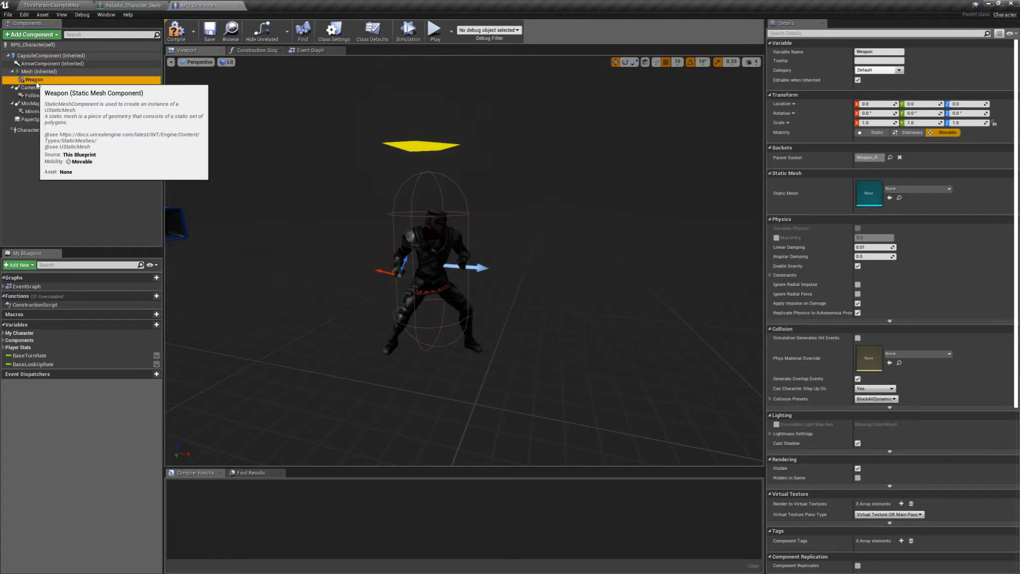
{"action": "left_click", "coordinate": [36, 71]}
{"action": "left_click", "coordinate": [31, 34]}
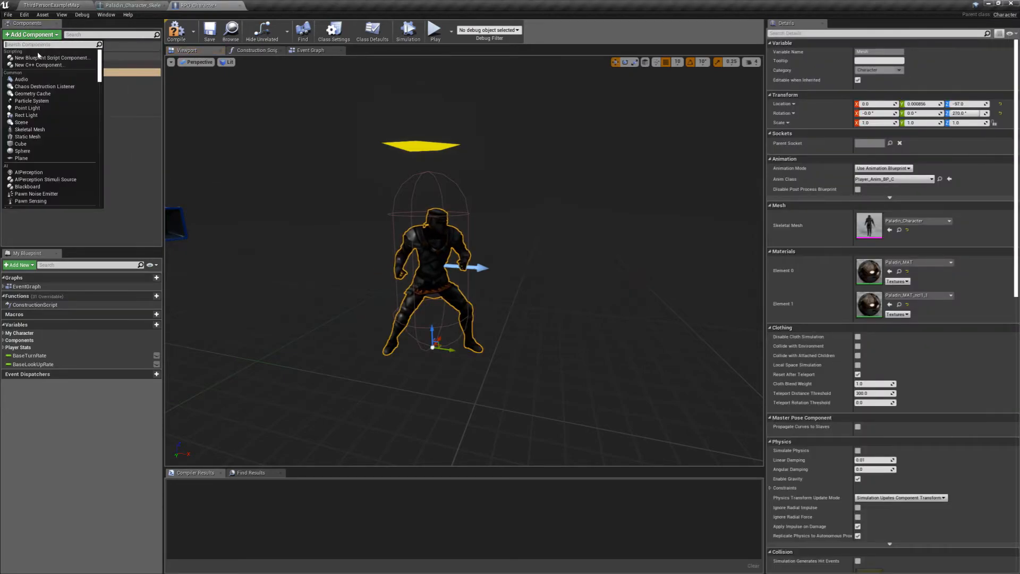
{"action": "left_click", "coordinate": [32, 129]}
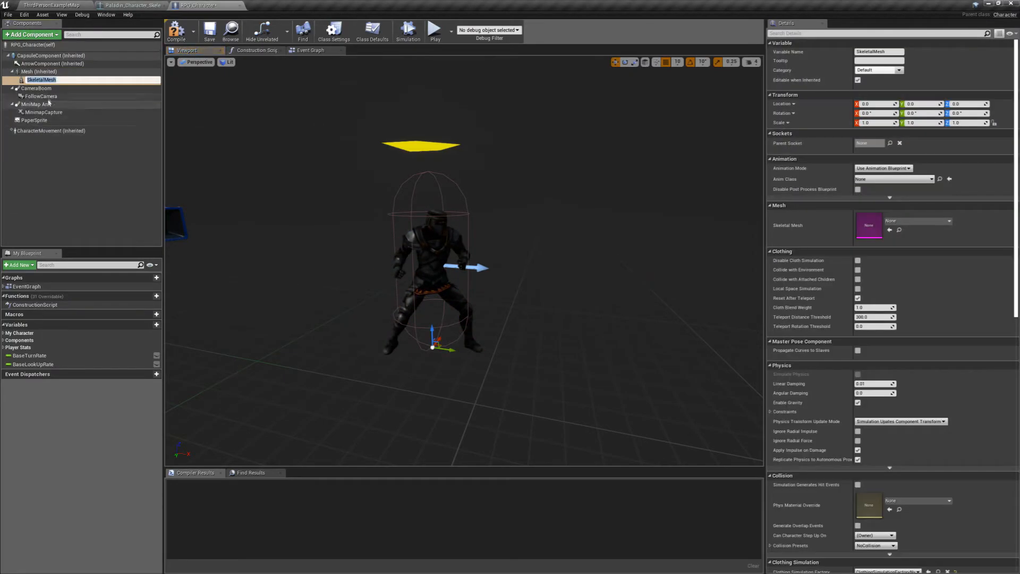
{"action": "type", "text": "Wepa"}
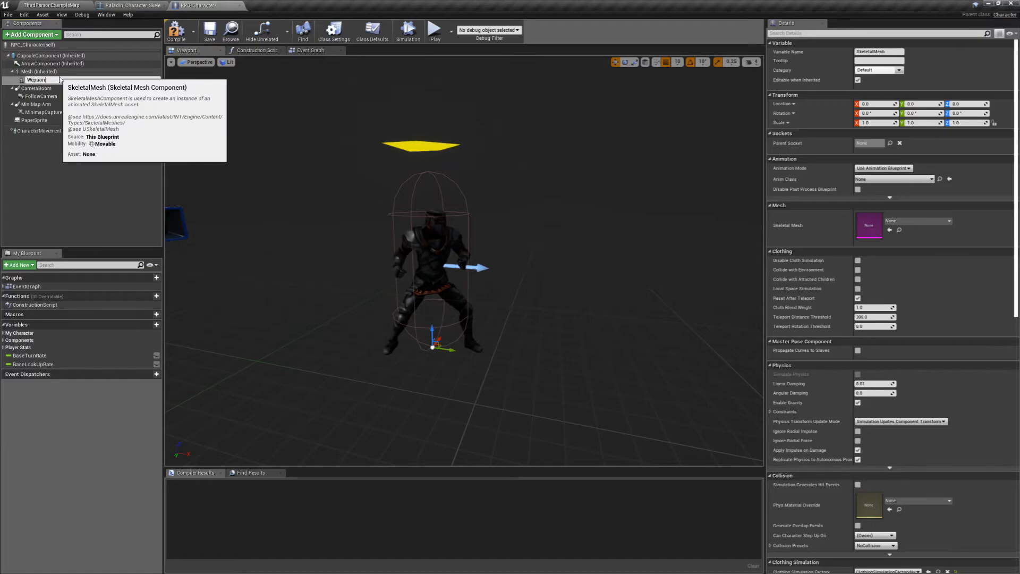
{"action": "type", "text": "Sword"}
{"action": "key", "text": "Return"}
Set the Sword component's parent socket to Weapon_R and its skeletal mesh to SK_Blade_DragonSword
{"action": "left_click", "coordinate": [890, 143]}
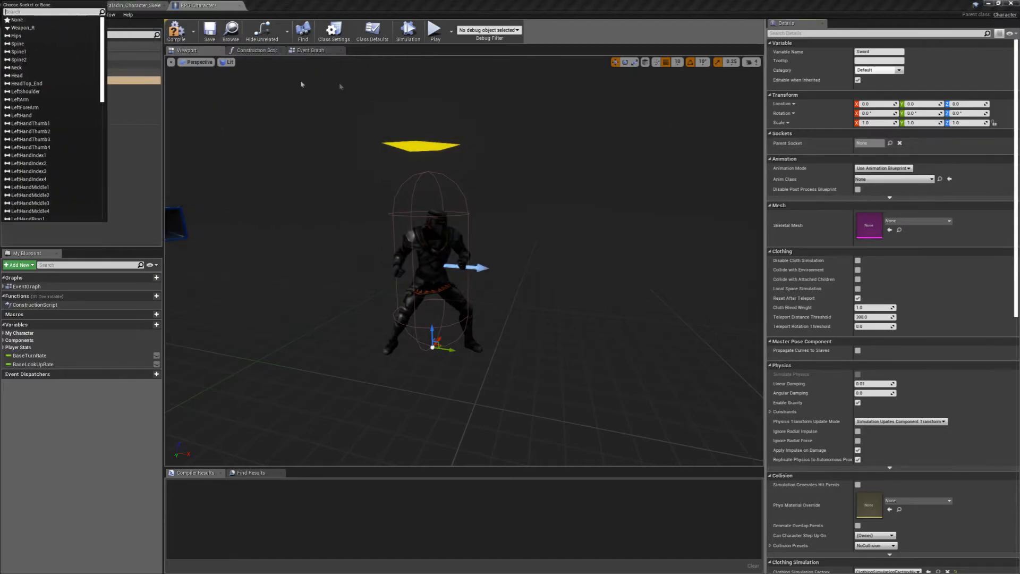
{"action": "left_click", "coordinate": [24, 28]}
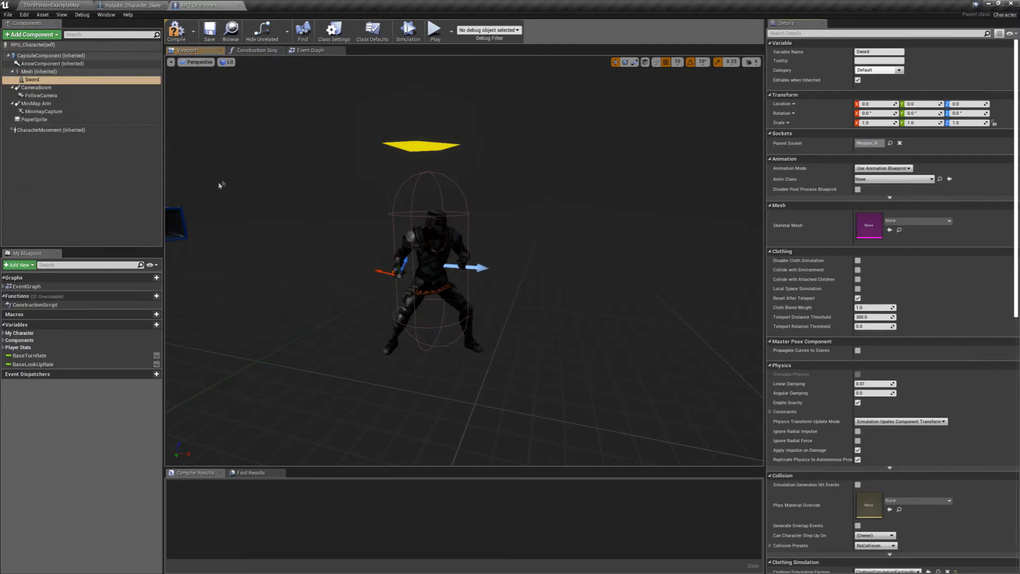
{"action": "left_click", "coordinate": [915, 221]}
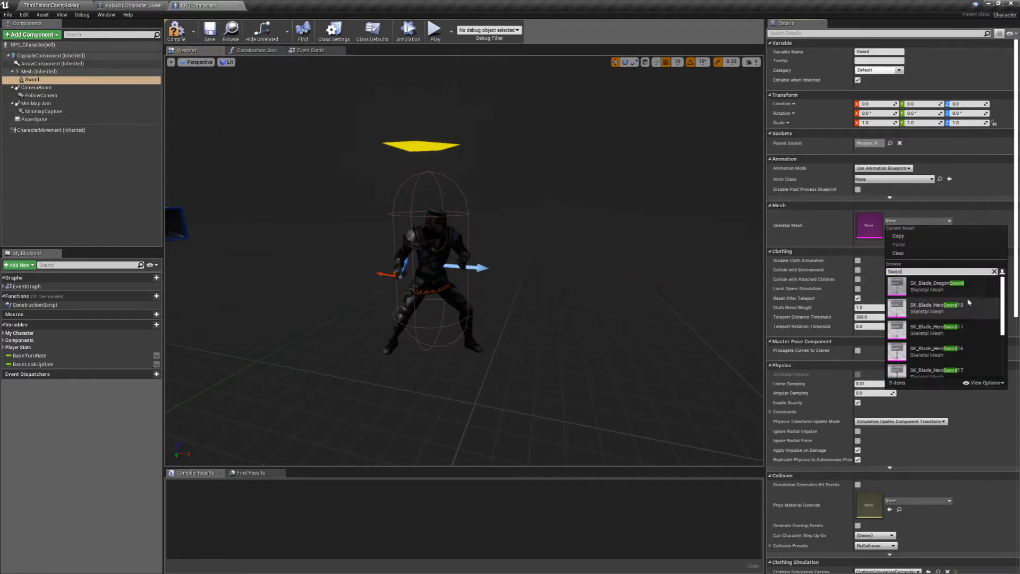
{"action": "left_click", "coordinate": [956, 291]}
{"action": "right_click_drag", "start_coordinate": [585, 319], "coordinate": [468, 319]}
Compile and save the RPG_Character blueprint and return to the ThirdPersonExampleMap level
{"action": "left_click", "coordinate": [176, 30]}
{"action": "left_click", "coordinate": [209, 31]}
{"action": "left_click", "coordinate": [64, 6]}
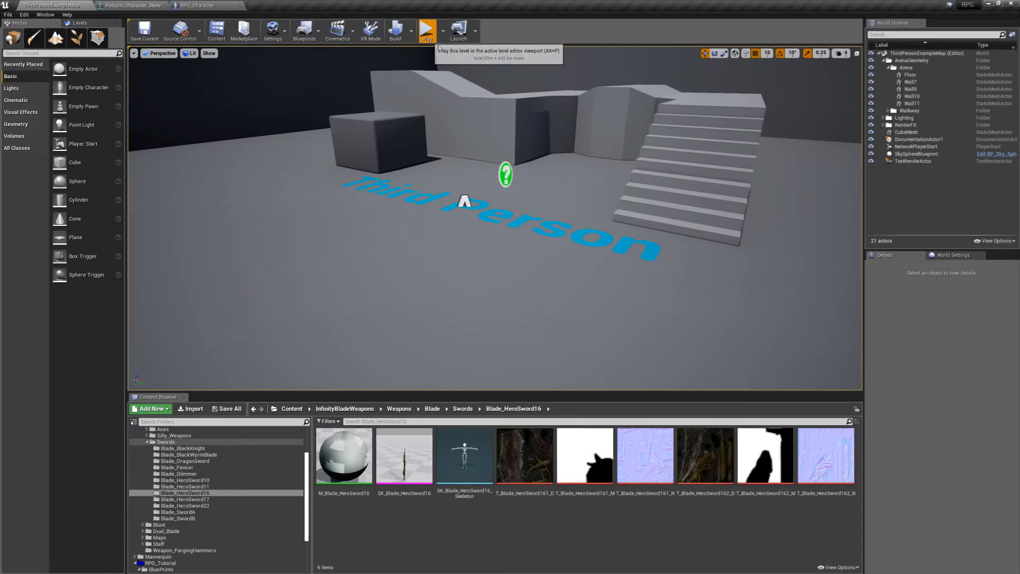
Play the level and run the character around to check how the sword follows the hand, ending the play session
{"action": "left_click", "coordinate": [427, 29]}
{"action": "key", "text": "w"}
{"action": "key", "text": "w"}
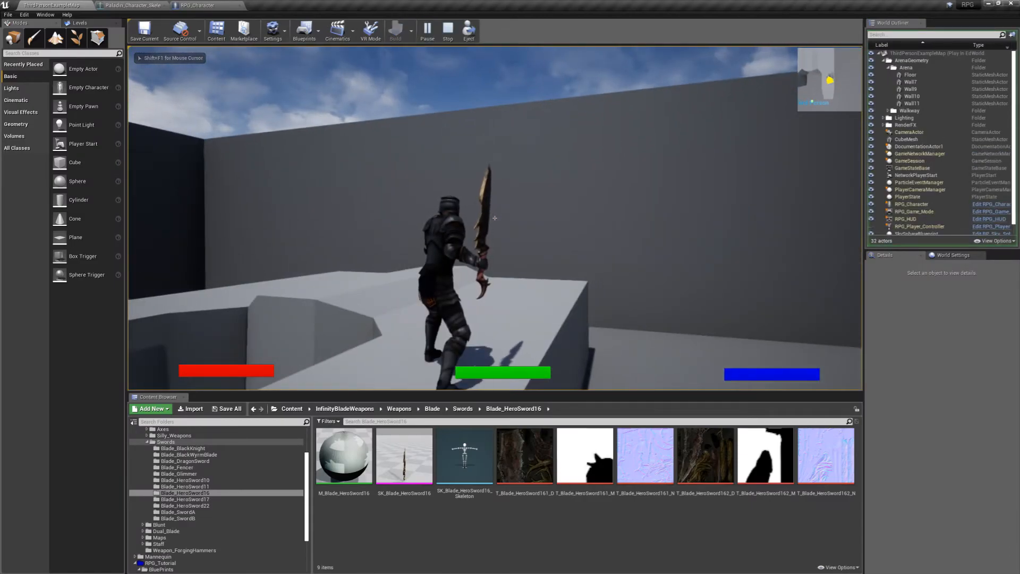
{"action": "key", "text": "w"}
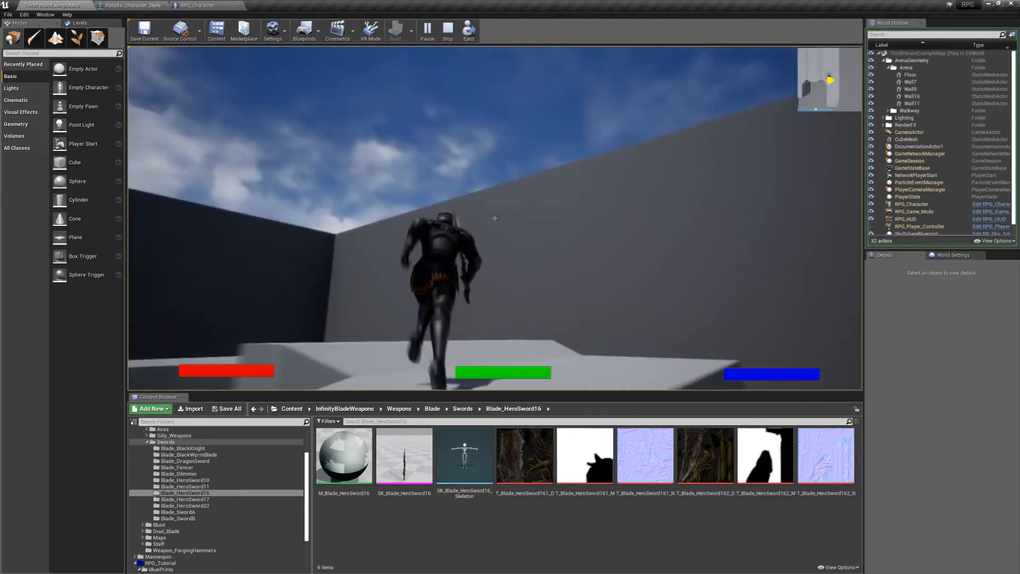
{"action": "key", "text": "w"}
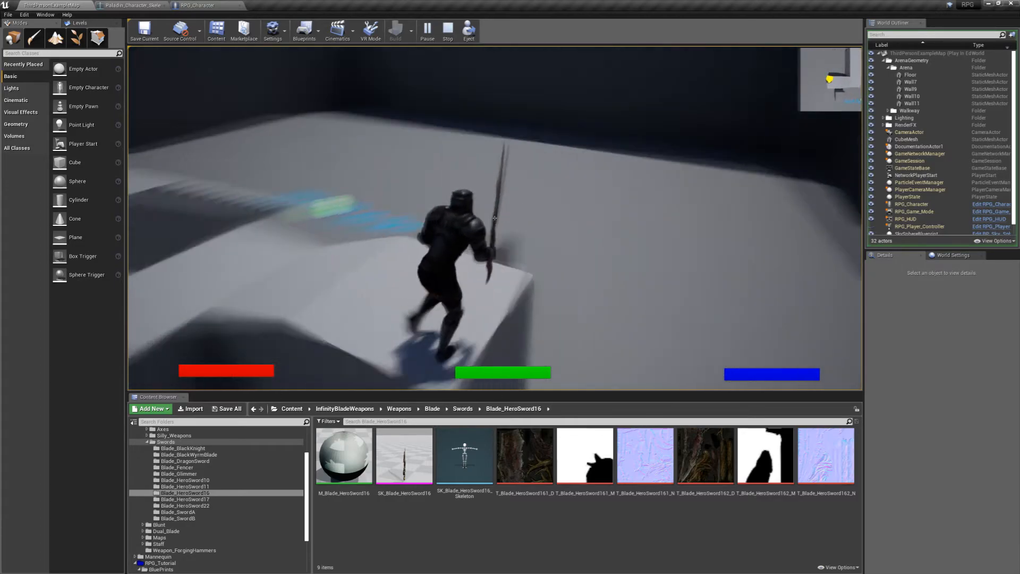
{"action": "key", "text": "w"}
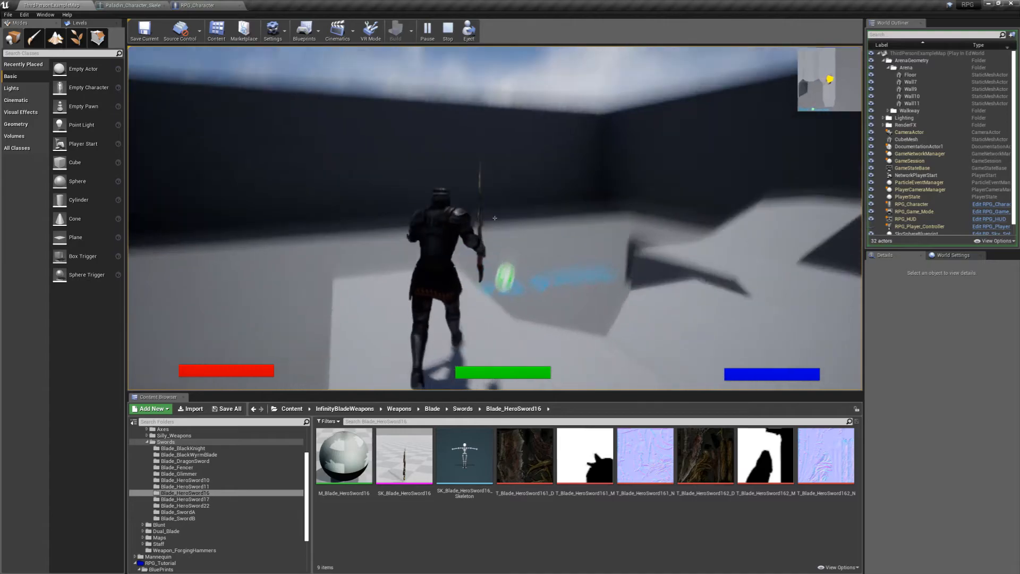
{"action": "key", "text": "s"}
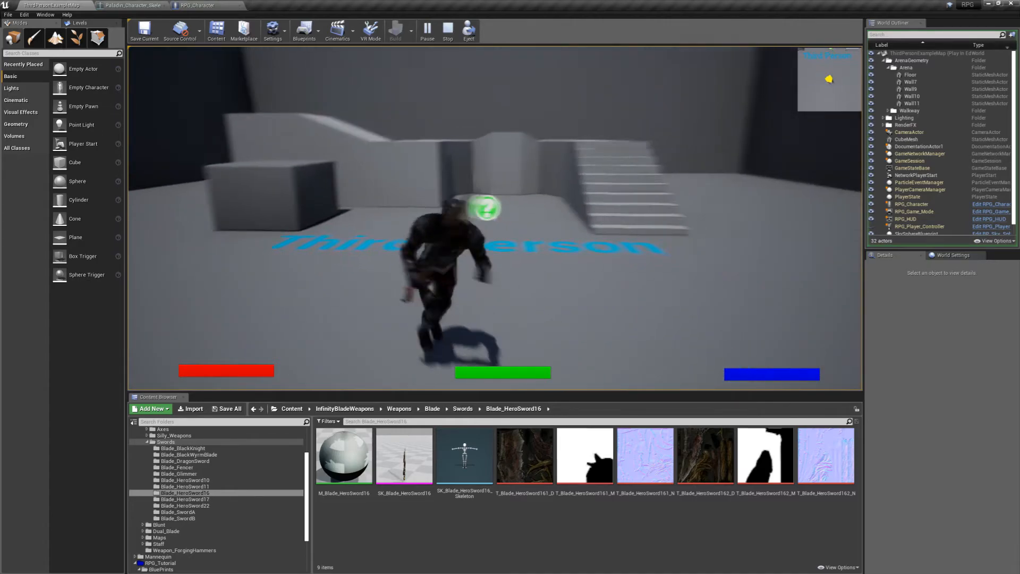
{"action": "key", "text": "w"}
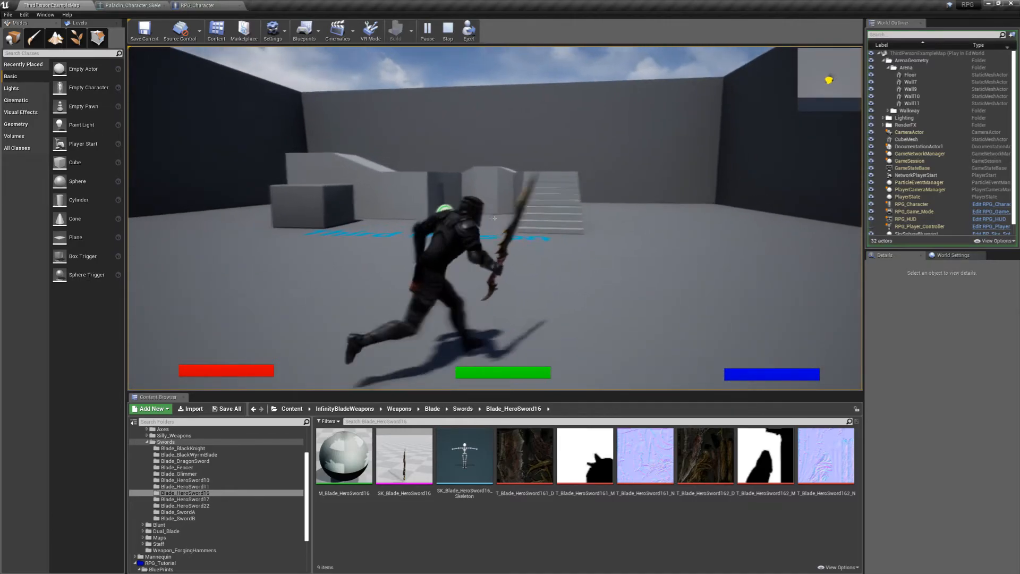
{"action": "key", "text": "w"}
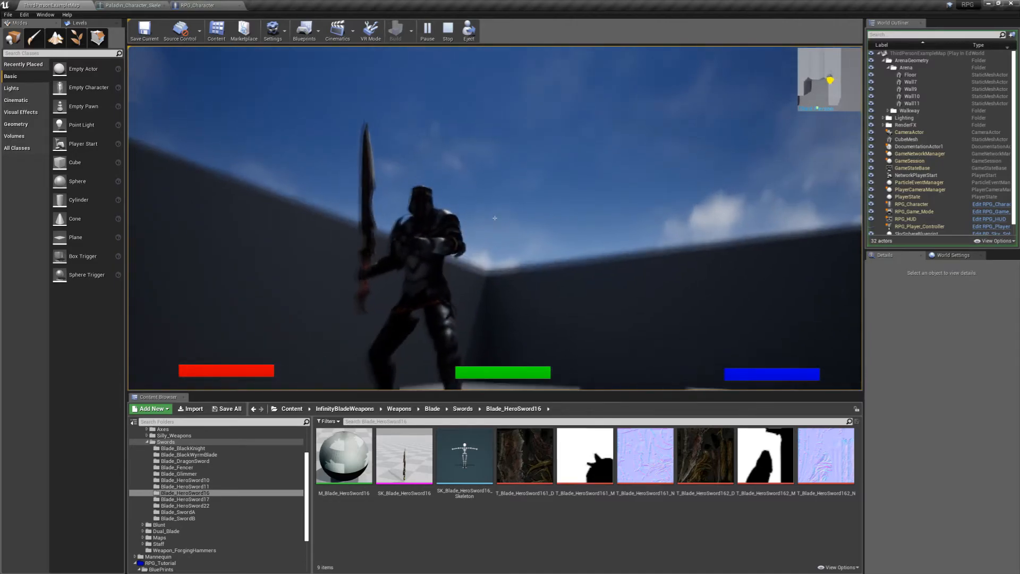
{"action": "key", "text": "w"}
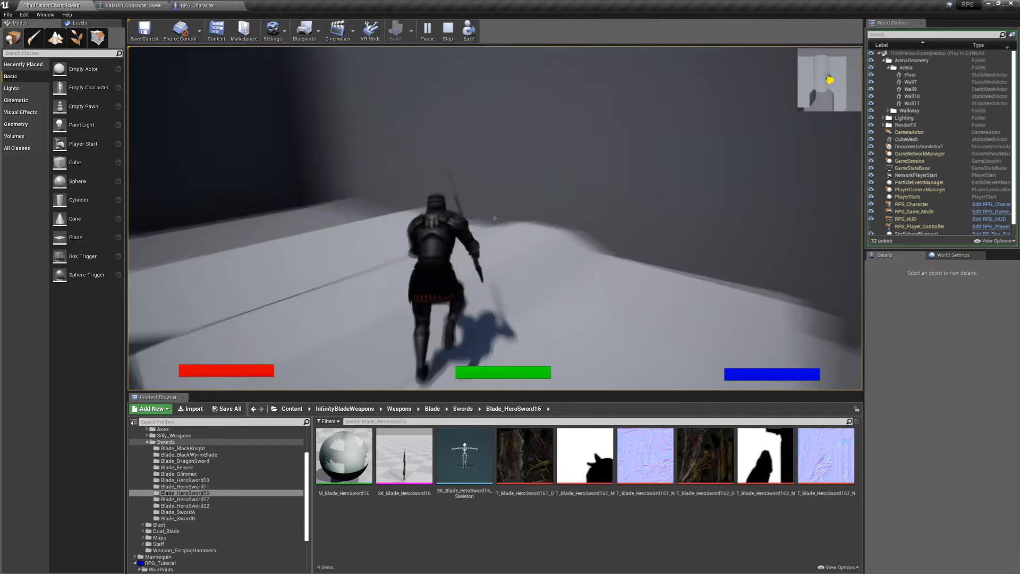
{"action": "key", "text": "Escape"}
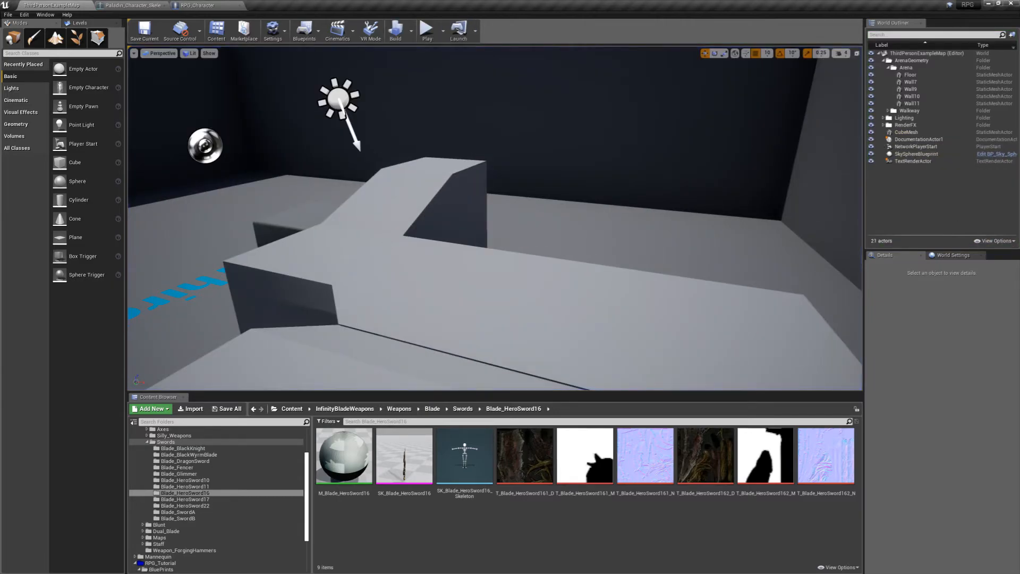
{"action": "key", "text": "super+e"}
{"action": "left_click_drag", "start_coordinate": [557, 100], "coordinate": [1019, 127]}
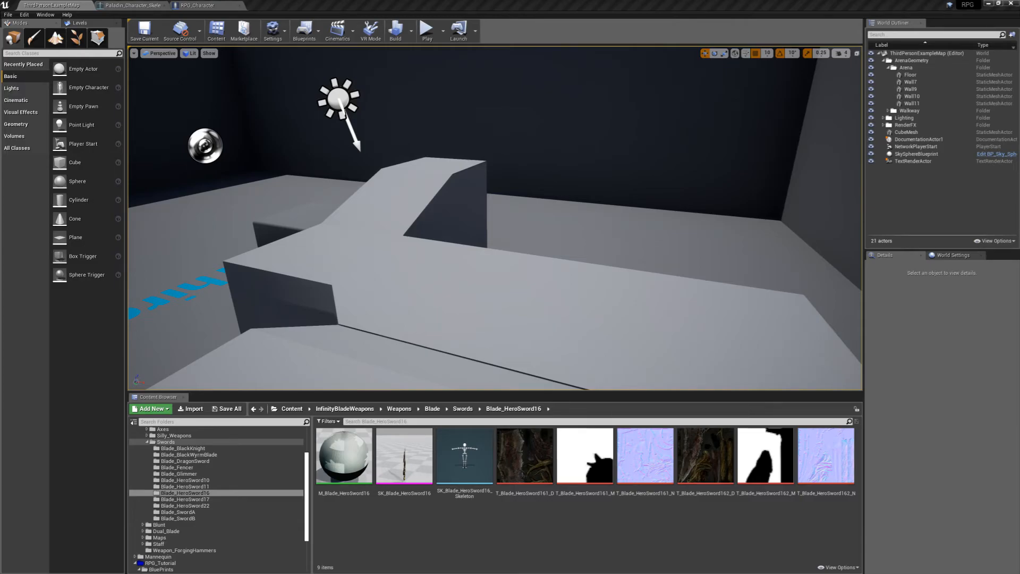
{"action": "left_click_drag", "start_coordinate": [656, 139], "coordinate": [1019, 154]}
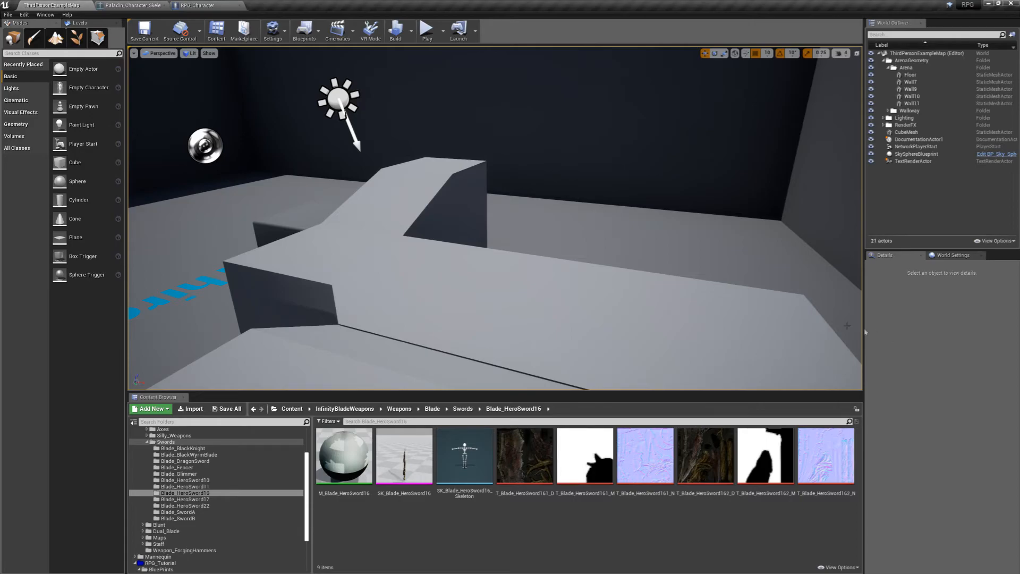
{"action": "mouse_move", "coordinate": [486, 219]}
{"action": "right_mouse_down"}
{"action": "mouse_move", "coordinate": [414, 223]}
{"action": "mouse_move", "coordinate": [404, 170]}
{"action": "mouse_move", "coordinate": [536, 239]}
{"action": "mouse_move", "coordinate": [493, 222]}
{"action": "right_mouse_up"}
{"action": "left_click", "coordinate": [360, 410]}
{"action": "key", "text": "s"}
{"action": "right_click_drag", "start_coordinate": [425, 310], "coordinate": [353, 292]}
{"action": "mouse_move", "coordinate": [447, 289]}
{"action": "right_mouse_down"}
{"action": "mouse_move", "coordinate": [453, 263]}
{"action": "mouse_move", "coordinate": [463, 265]}
{"action": "mouse_move", "coordinate": [426, 264]}
{"action": "mouse_move", "coordinate": [447, 271]}
{"action": "right_mouse_up"}
{"action": "key", "text": "s"}
Collapse the InfinityBladeWeapons and RPG_Tutorial folder trees and show the contents of the RPG_Tutorial folder
{"action": "double_click", "coordinate": [157, 465]}
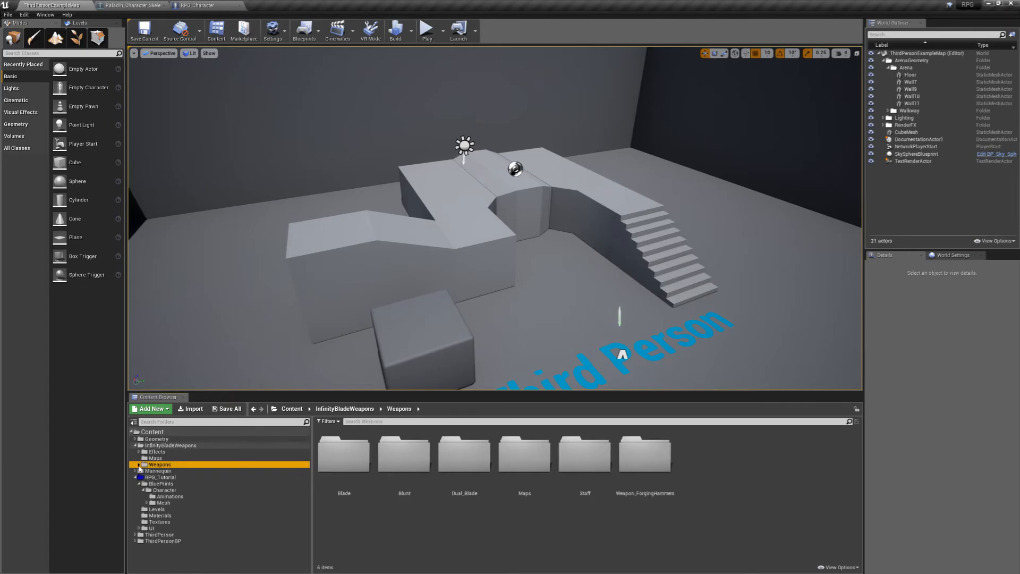
{"action": "left_click", "coordinate": [135, 446]}
{"action": "left_click", "coordinate": [140, 458]}
{"action": "left_click", "coordinate": [135, 458]}
{"action": "left_click", "coordinate": [462, 560]}
{"action": "right_click_drag", "start_coordinate": [571, 276], "coordinate": [521, 250]}
{"action": "key", "text": "w"}
{"action": "right_click_drag", "start_coordinate": [600, 261], "coordinate": [526, 261]}
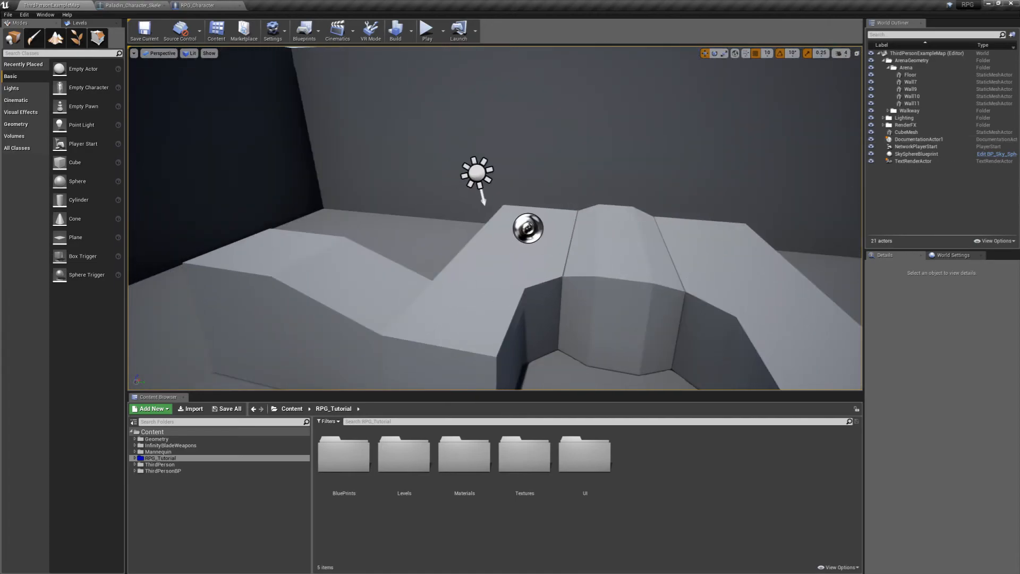